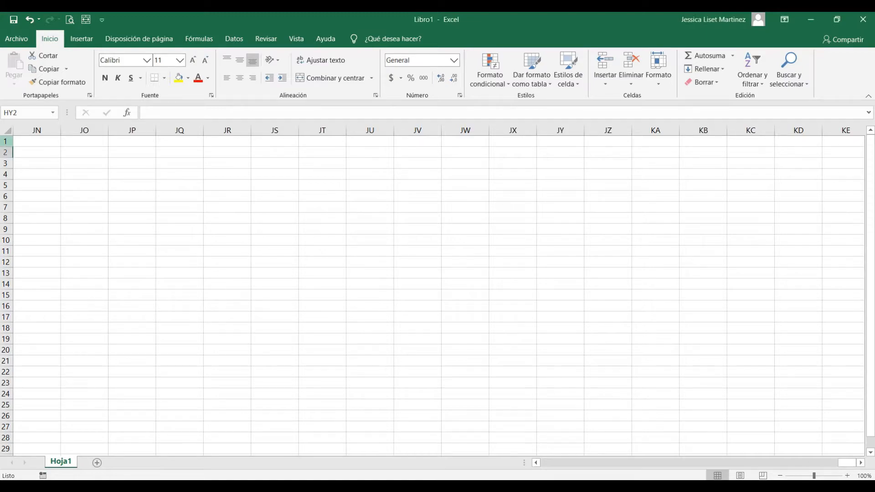
Highlight several entire rows one after another, including rows 2, 8, 1, 5 and 22
left_click(6, 142)
left_click(6, 152)
left_click(5, 168)
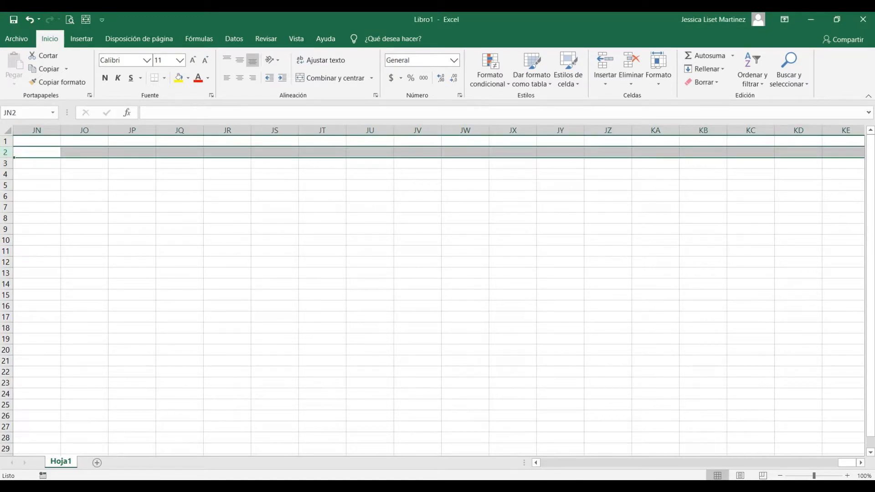
left_click(5, 174)
left_click(6, 197)
left_click(5, 219)
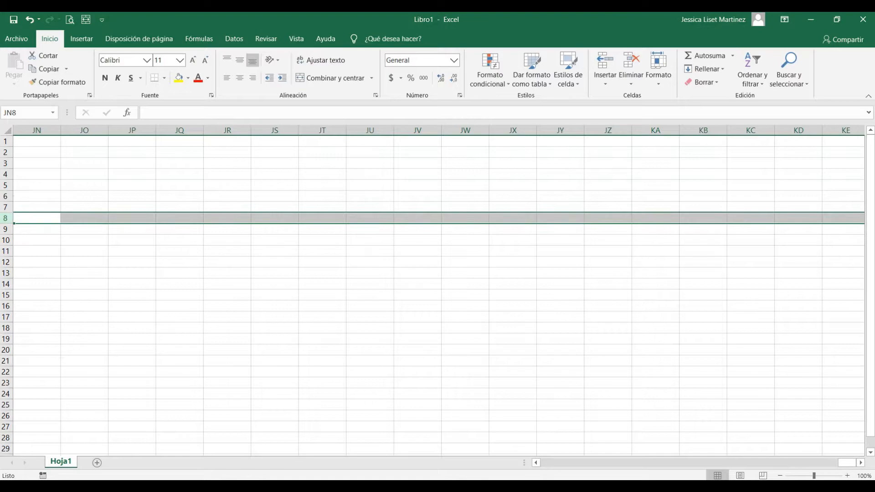
left_click(6, 142)
left_click(5, 157)
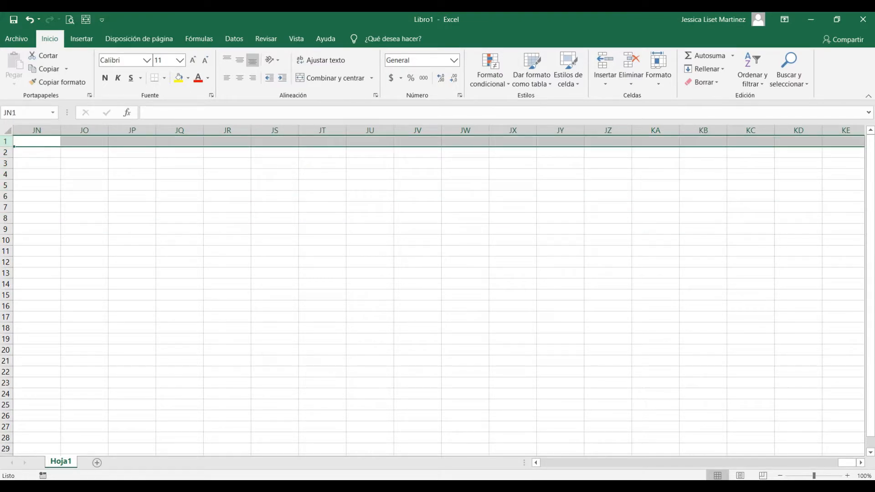
left_click(6, 185)
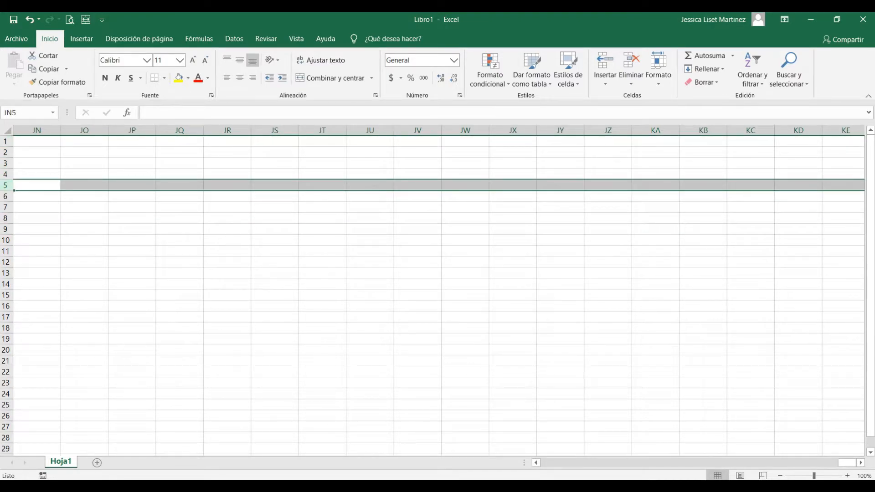
left_click(6, 371)
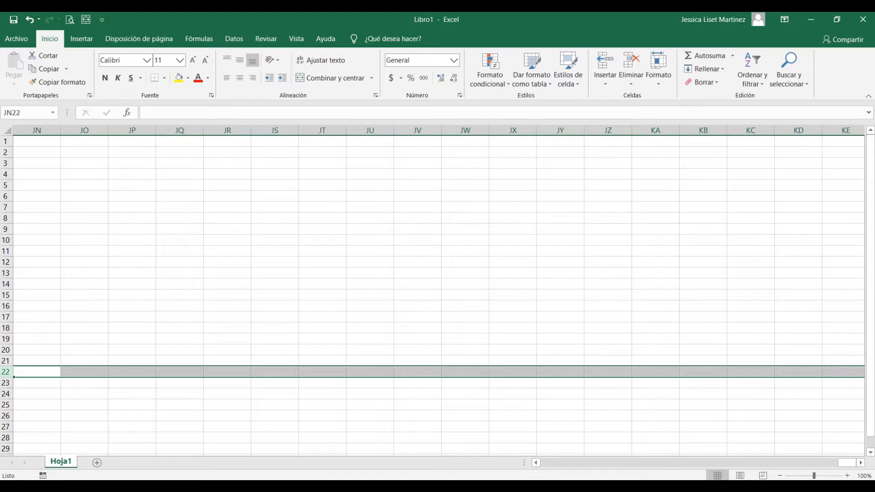
Select cell JO4 and move the active cell one cell at a time to JN1
left_click(84, 174)
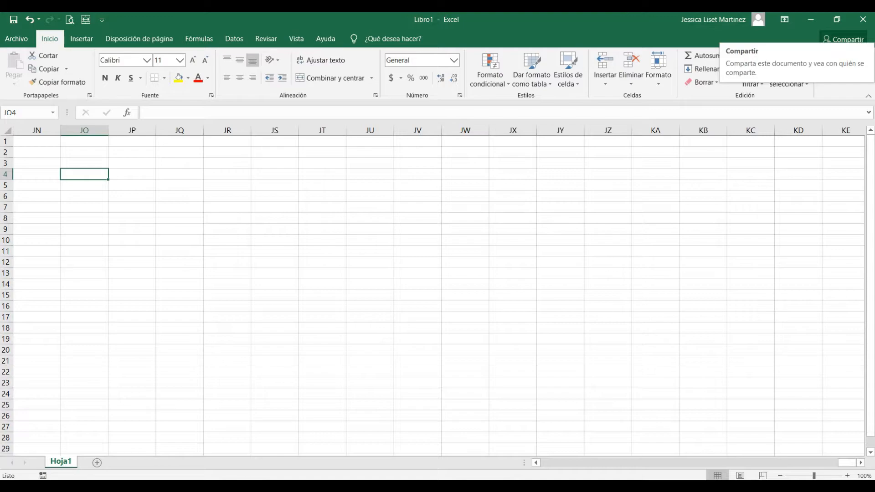
key("Up")
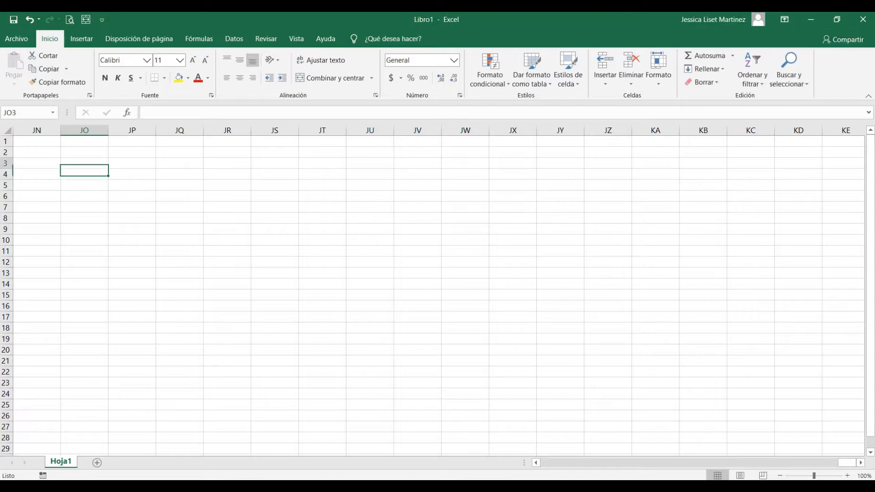
key("Left")
key("Up")
key("Up")
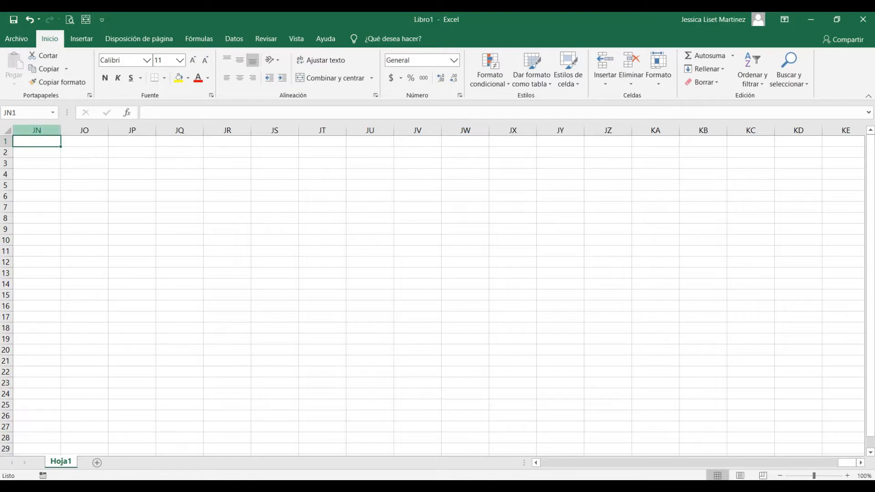
Highlight entire columns one after another, including JP, JQ and JN
left_click(84, 131)
left_click(132, 130)
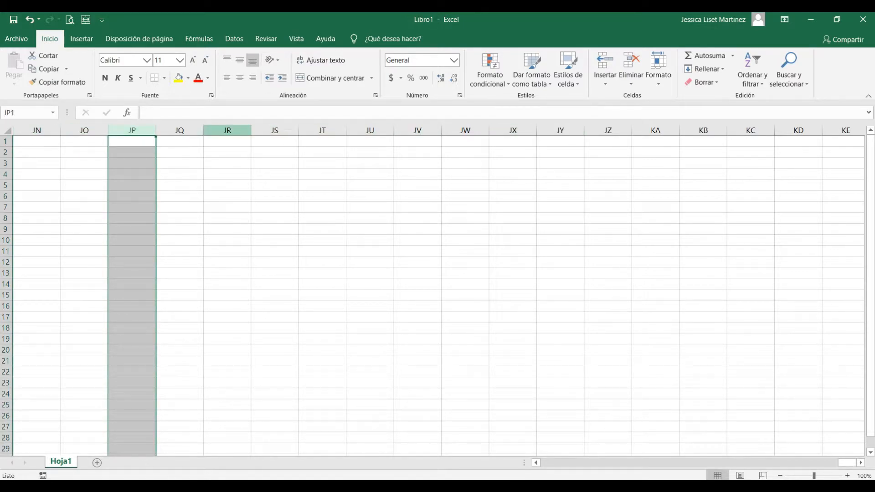
left_click(179, 130)
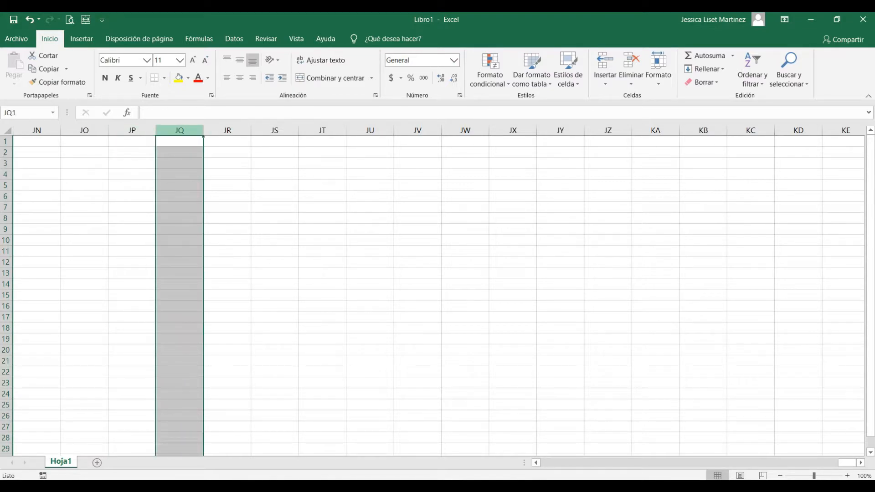
left_click(6, 146)
left_click(6, 158)
left_click(6, 168)
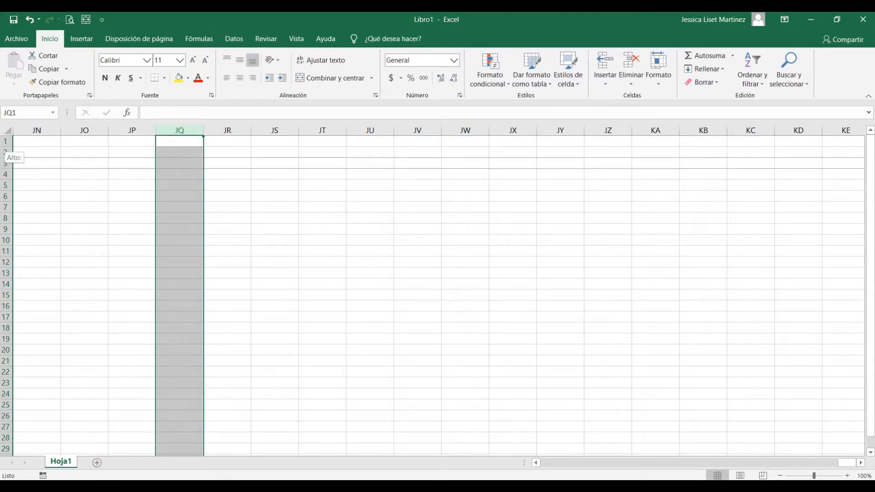
left_click(6, 185)
left_click(37, 152)
left_click(37, 130)
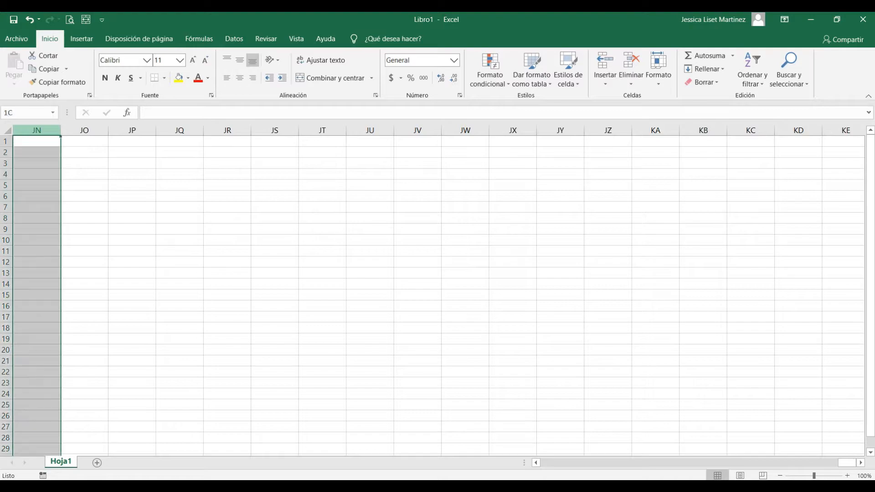
Select the top cell of column JN and return to cell A1 at the start of the sheet
left_click(37, 141)
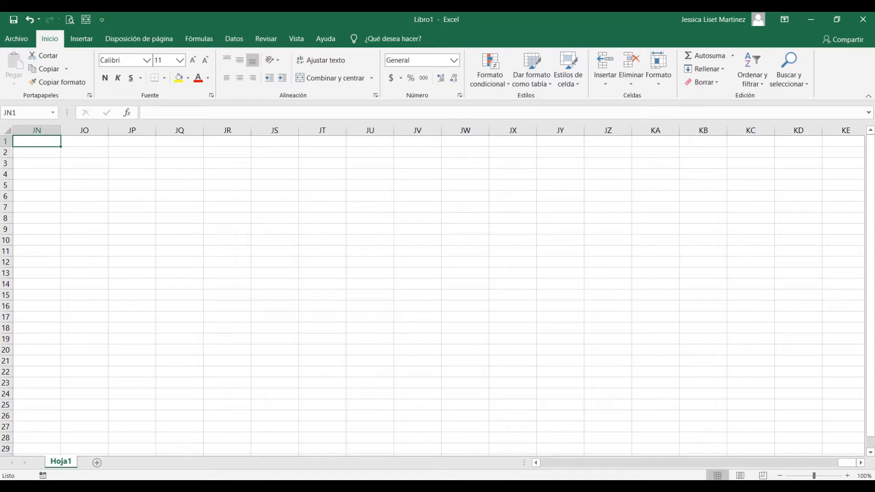
key("End")
key("ctrl+Home")
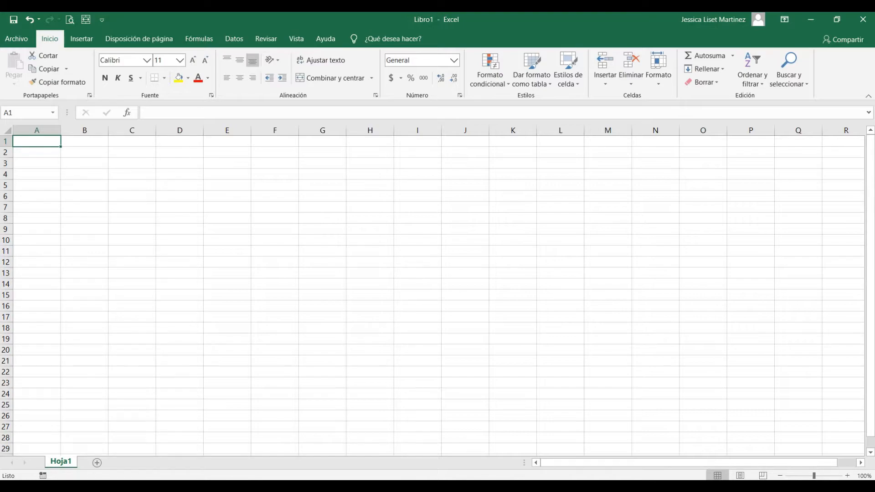
Select the cell ranges C3:E10 and C3:G20, ending with cell C5 selected alone
left_click_drag(131, 163, 228, 240)
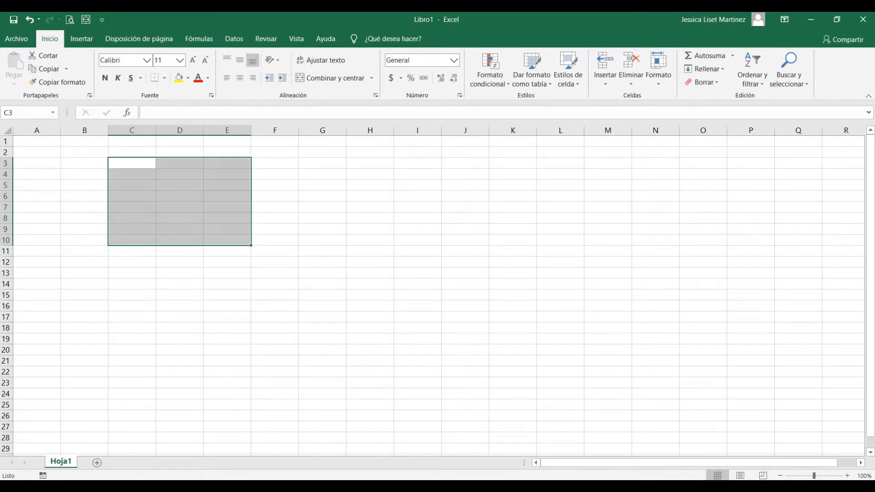
left_click_drag(132, 164, 322, 349)
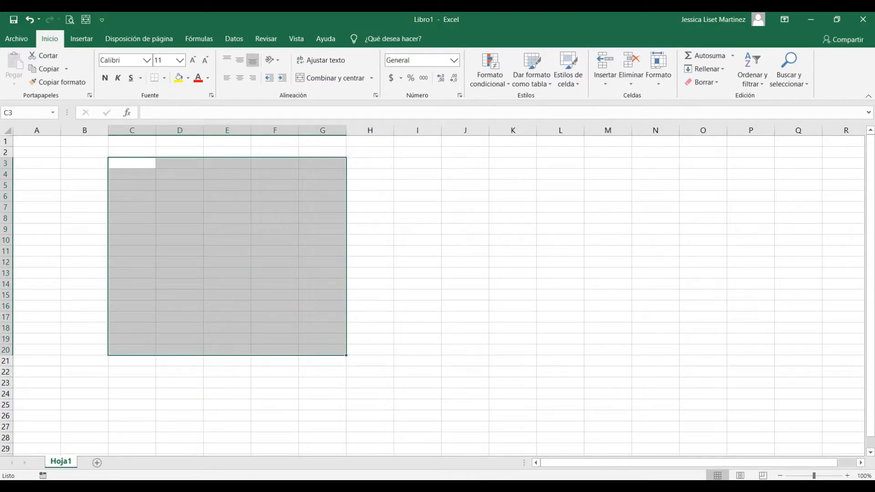
left_click(227, 230)
left_click_drag(131, 185, 180, 329)
left_click(131, 185)
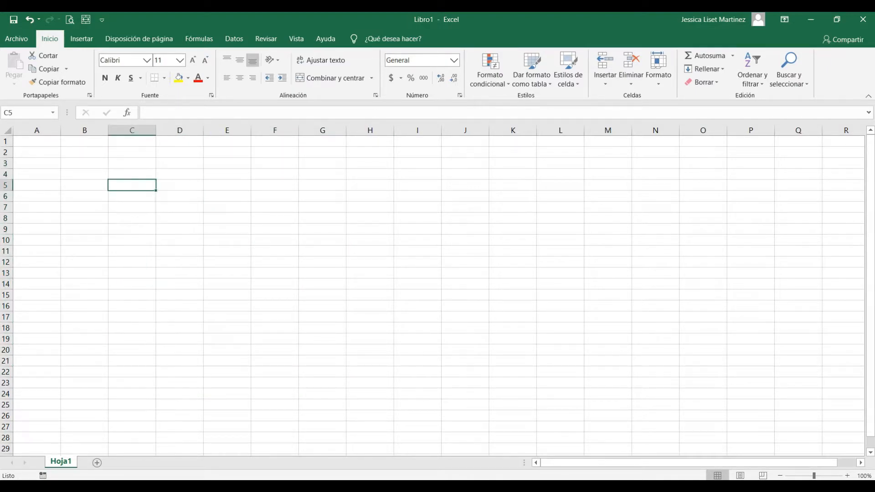
Merge and center cells C5:D5, and undo the merge
left_click_drag(131, 185, 179, 185)
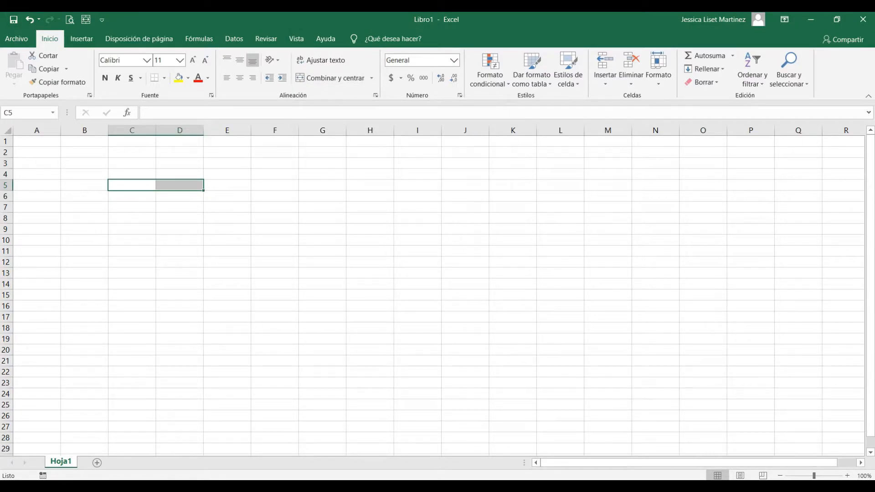
left_click(335, 78)
left_click(227, 240)
left_click(156, 185)
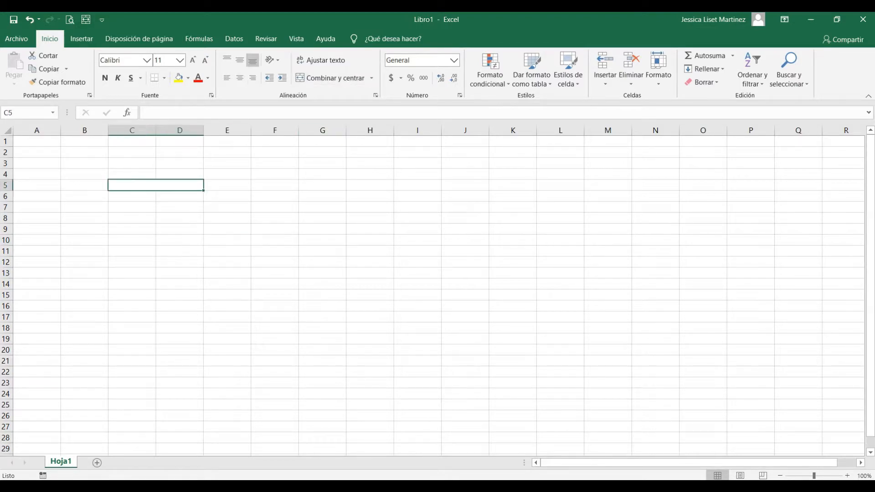
left_click_drag(156, 185, 156, 196)
left_click(180, 240)
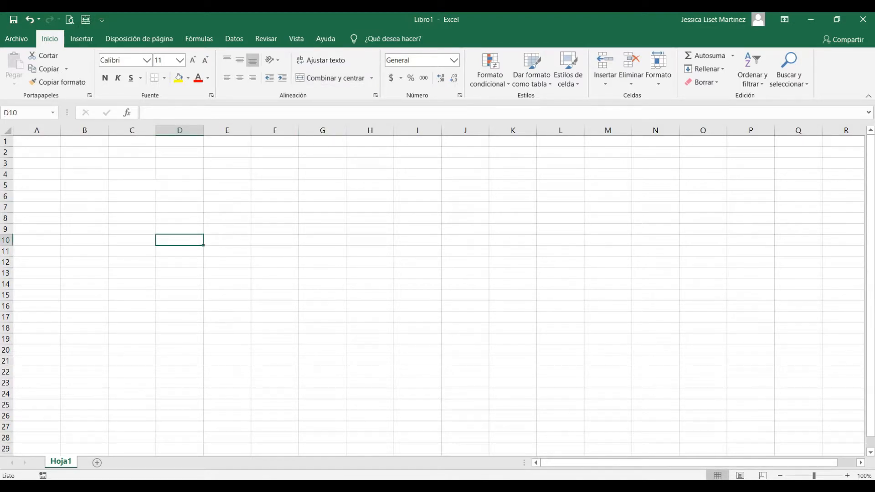
key("ctrl+z")
Insert a blank row above row 4
left_click(132, 196)
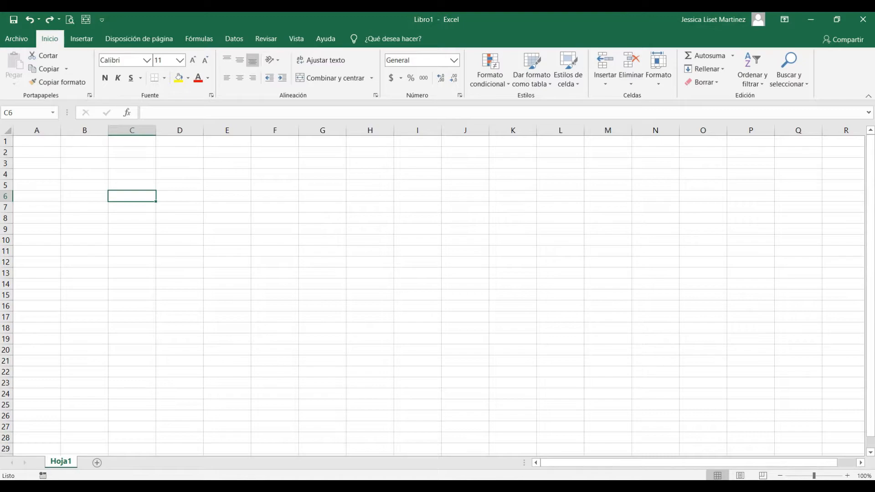
left_click(6, 174)
right_click(6, 174)
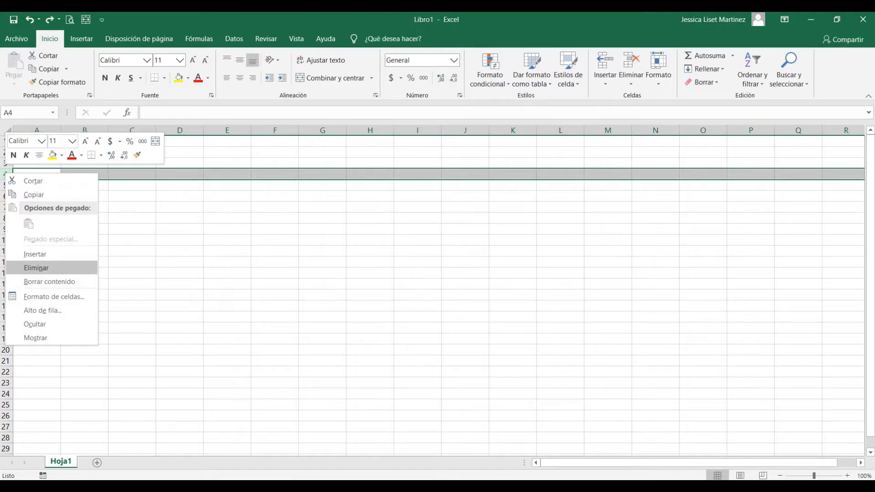
left_click(35, 254)
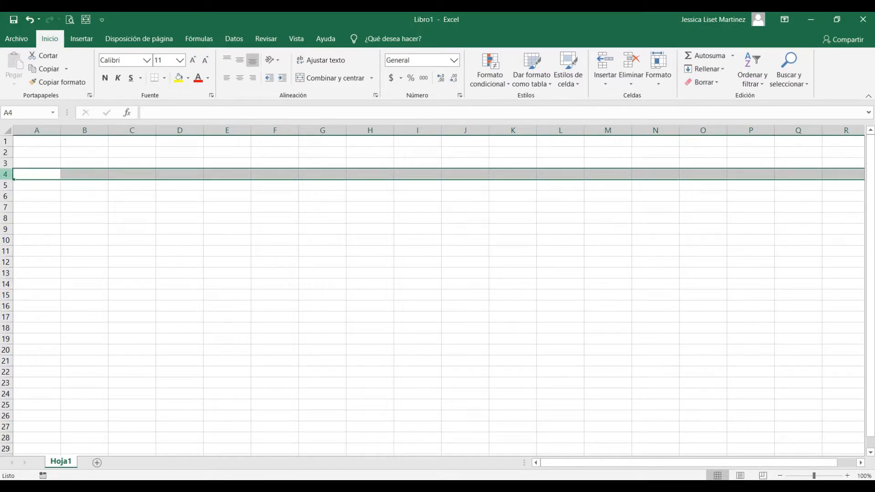
right_click(4, 173)
Enter the column headers Nombres in C5 and Apellidos in D5
left_click(132, 185)
left_click(131, 185)
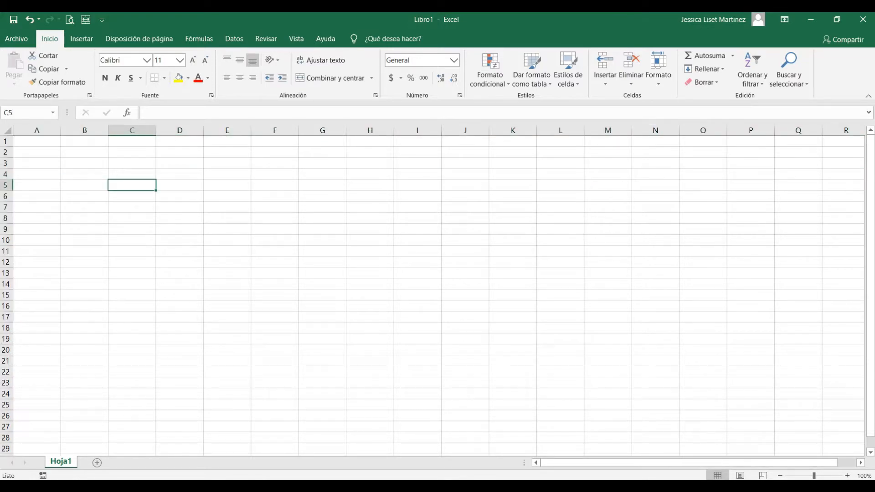
type("NOmbr")
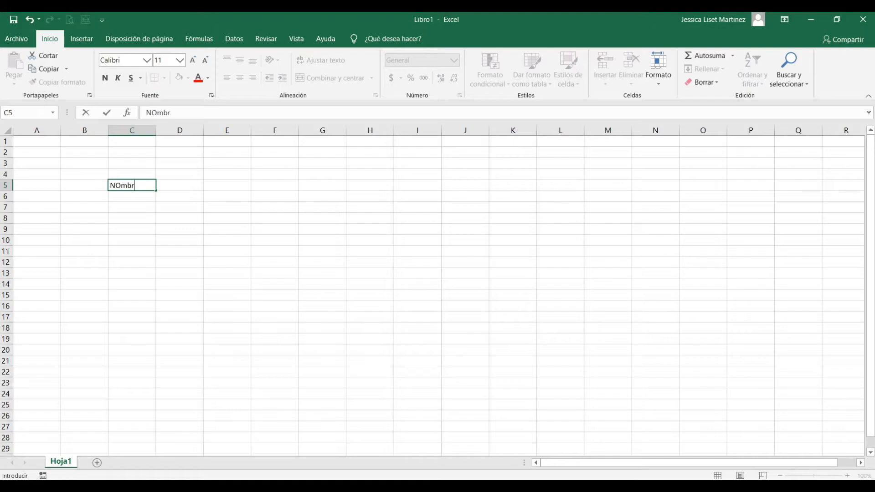
key("BackSpace")
key("BackSpace")
key("BackSpace")
key("BackSpace")
key("BackSpace")
type("NOmbr")
key("BackSpace")
key("BackSpace")
key("BackSpace")
type("ombres")
key("Tab")
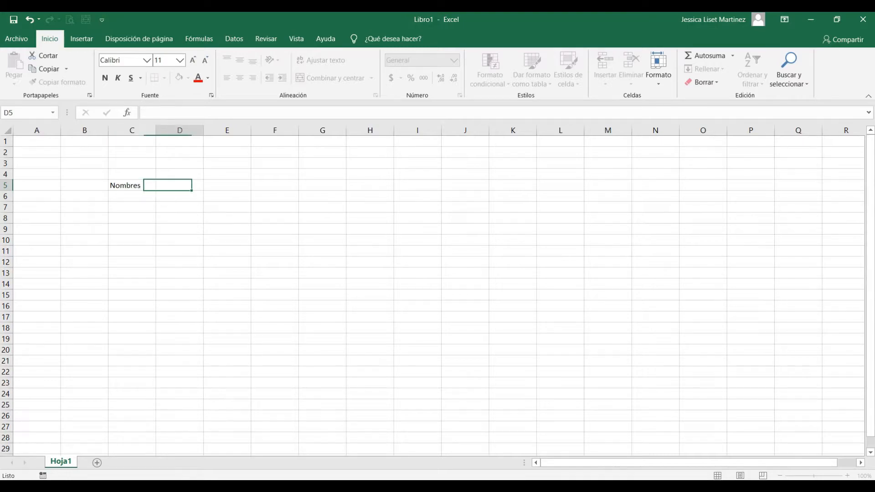
type("Apellidos")
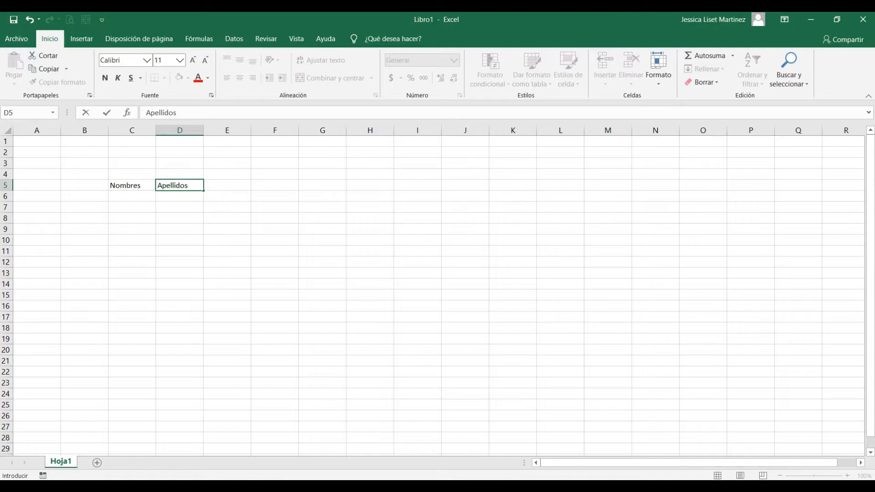
key("Return")
Fill in the first person's first name in C6 and surname in D6
type("Karen")
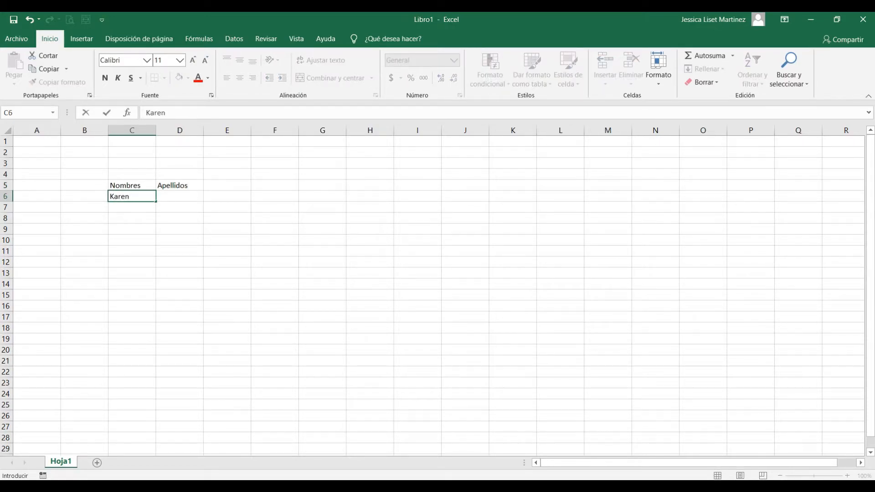
key("Tab")
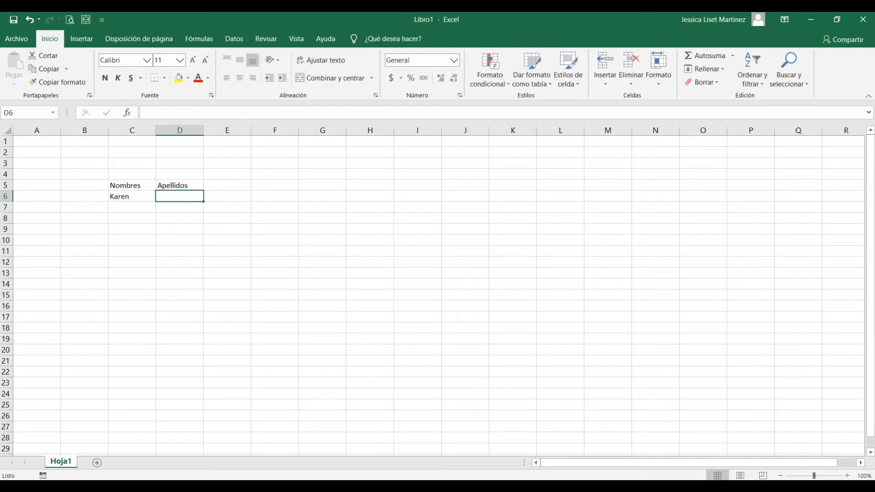
type("Siguien")
key("BackSpace")
key("BackSpace")
key("BackSpace")
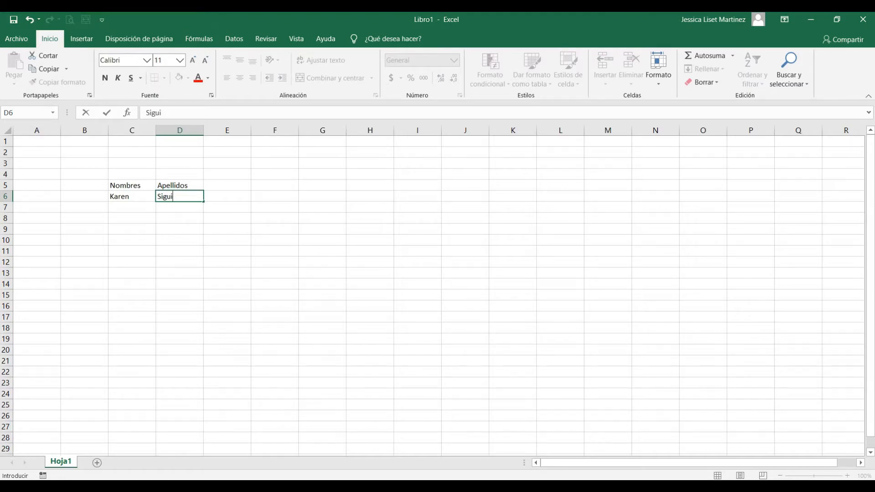
type("enza")
key("Return")
Fill in the second person's first name in C7 and surname in D7
type("Ma")
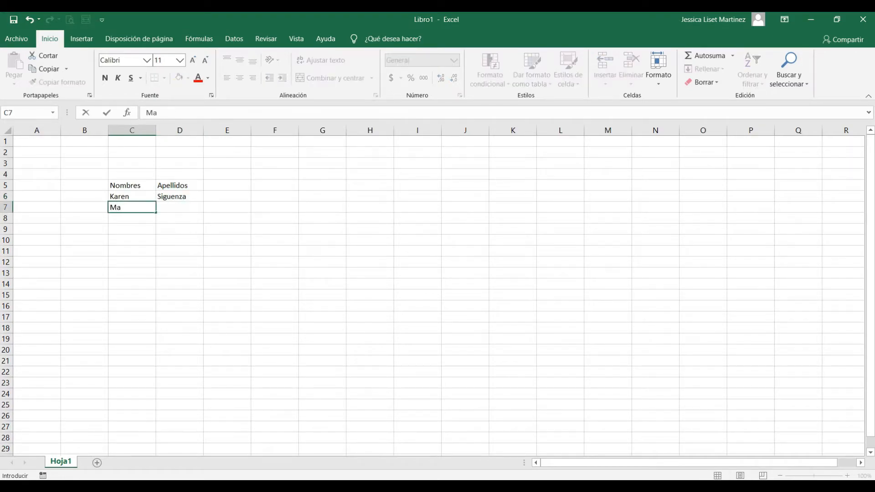
type("riana")
key("Tab")
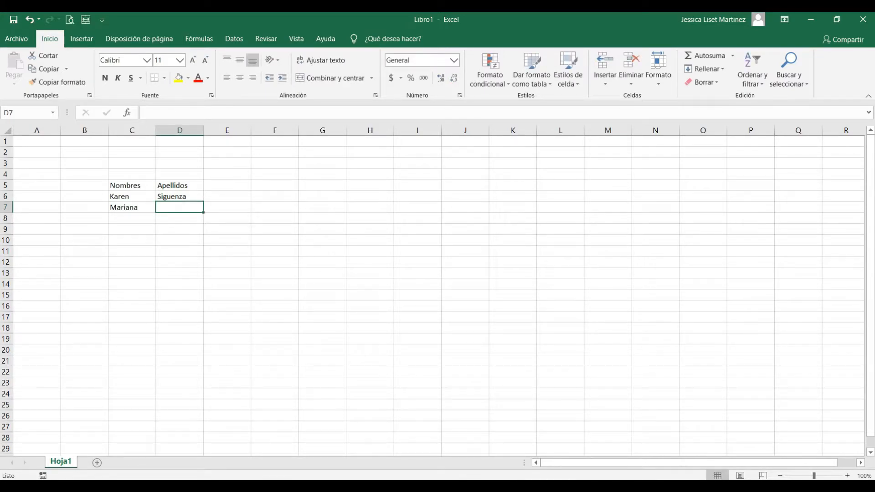
type("Perez")
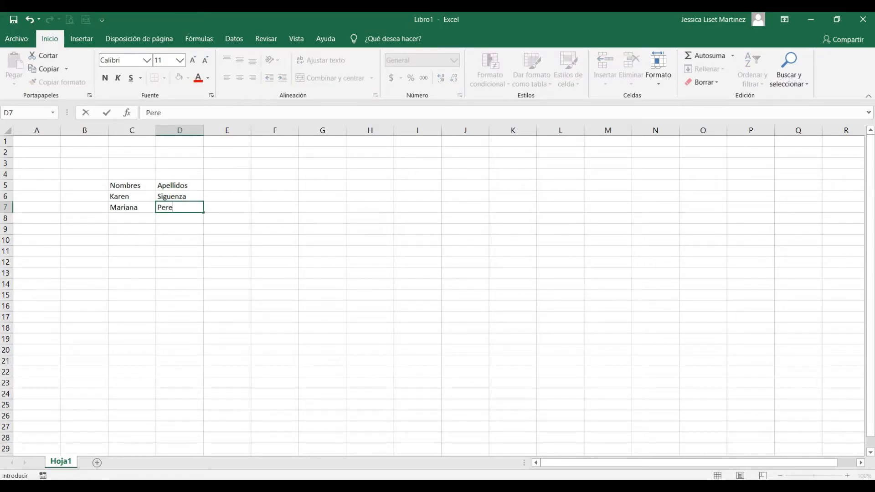
key("Return")
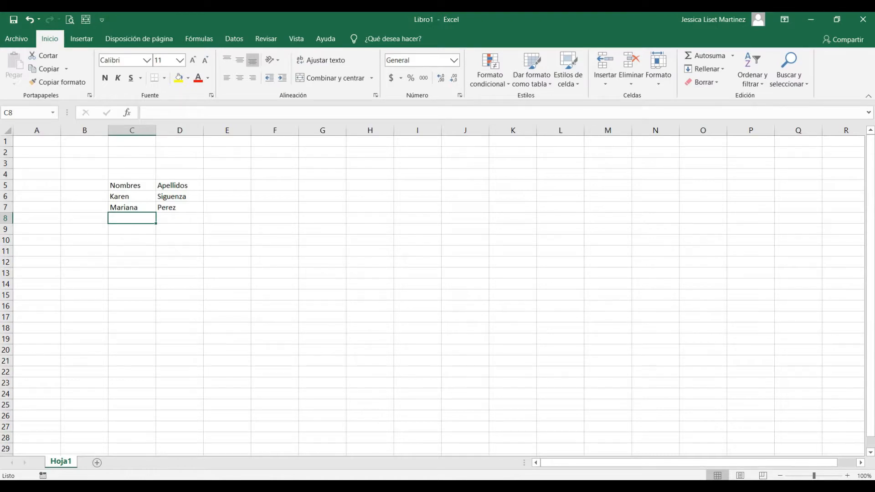
Fill in the third person's first name in C8 and surname in D8
type("Estela")
key("Tab")
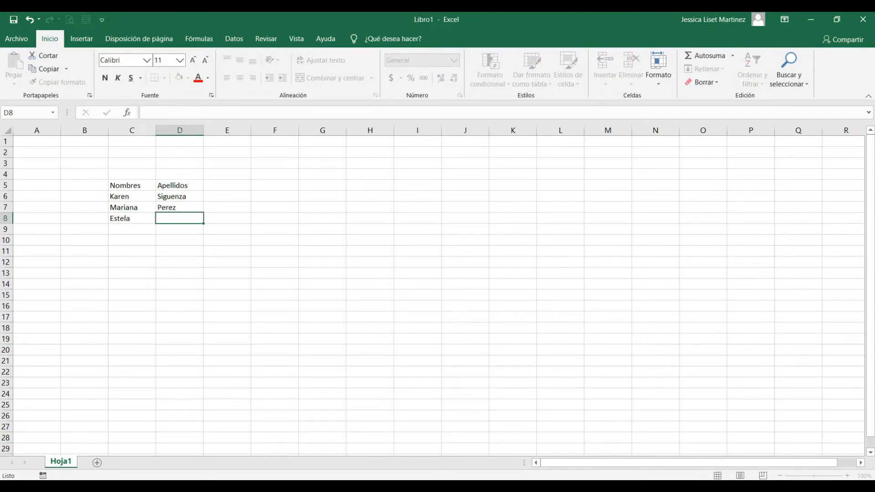
type("Rodrigues")
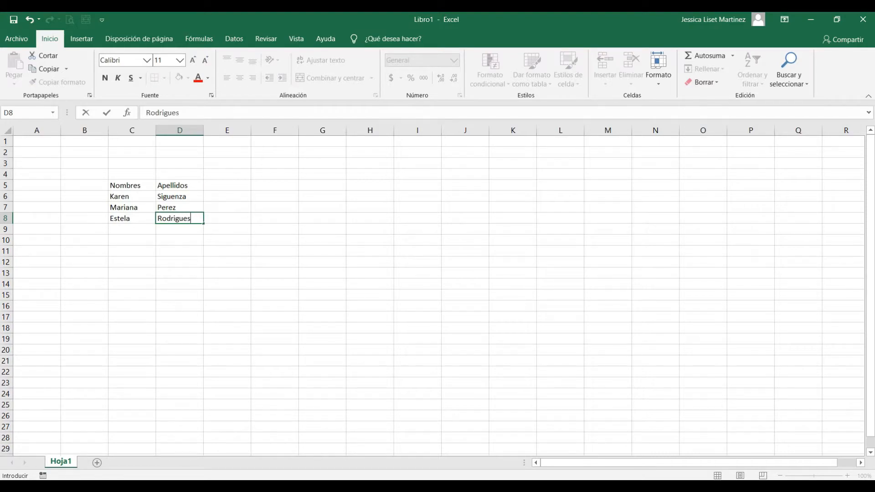
key("BackSpace")
type("z")
key("Return")
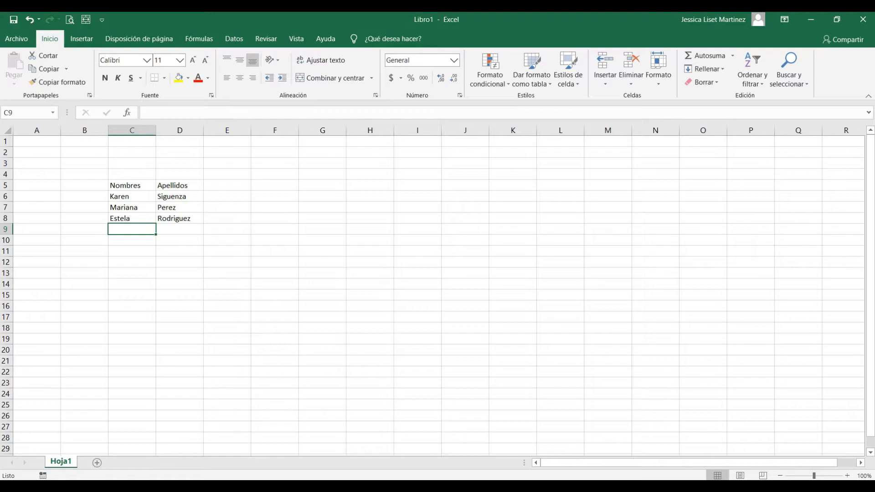
Insert a blank row above row 7, and undo the insertion
key("Up")
key("Up")
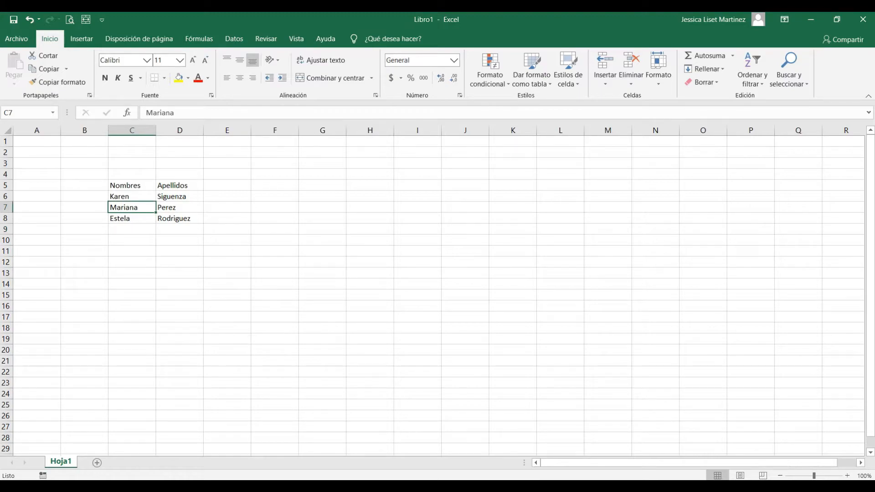
right_click(5, 208)
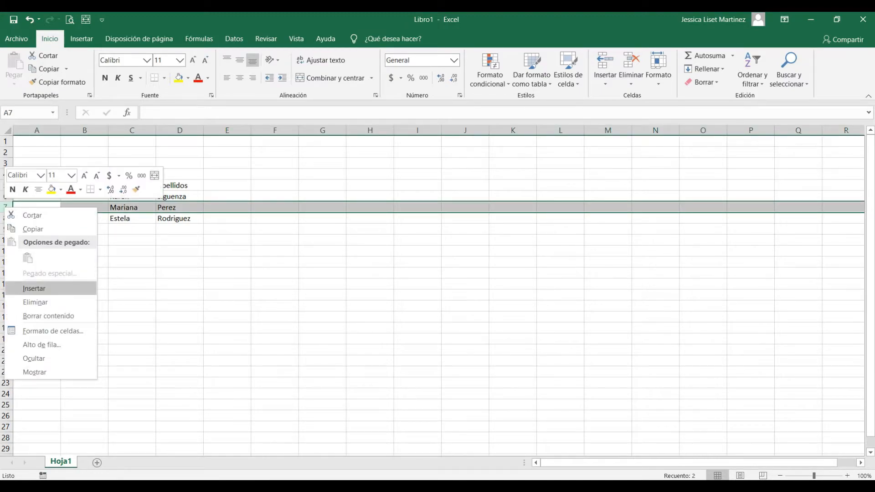
left_click(34, 289)
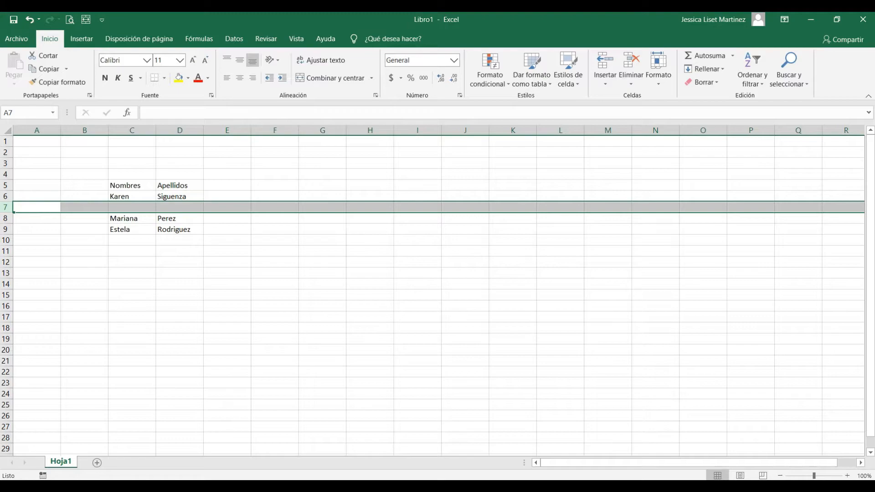
key("ctrl+z")
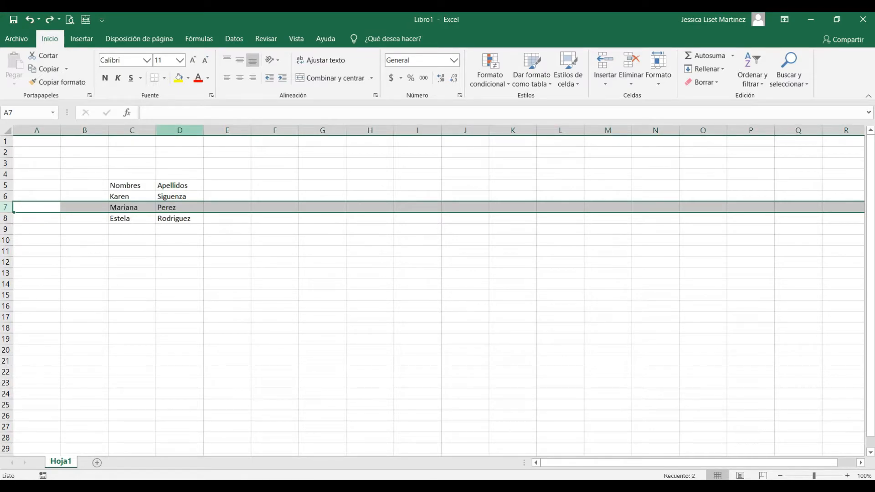
Insert a blank column between the Nombres and Apellidos columns, and delete it again
left_click(180, 130)
right_click(177, 129)
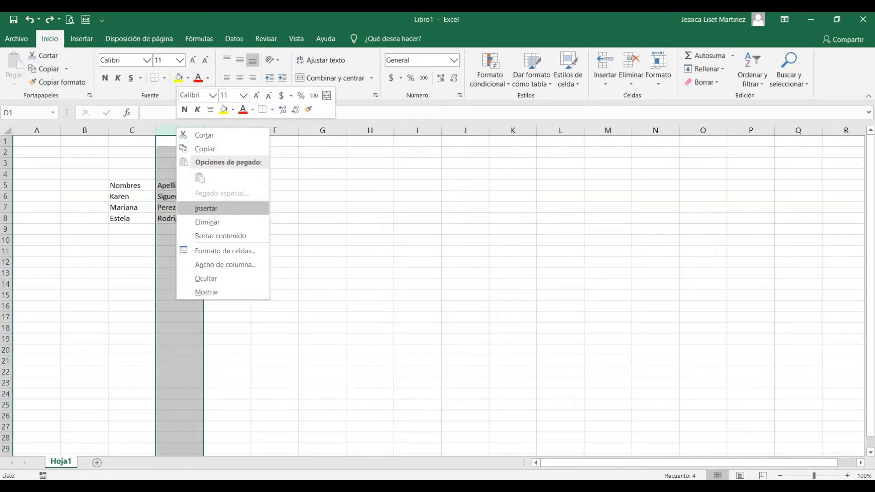
left_click(206, 208)
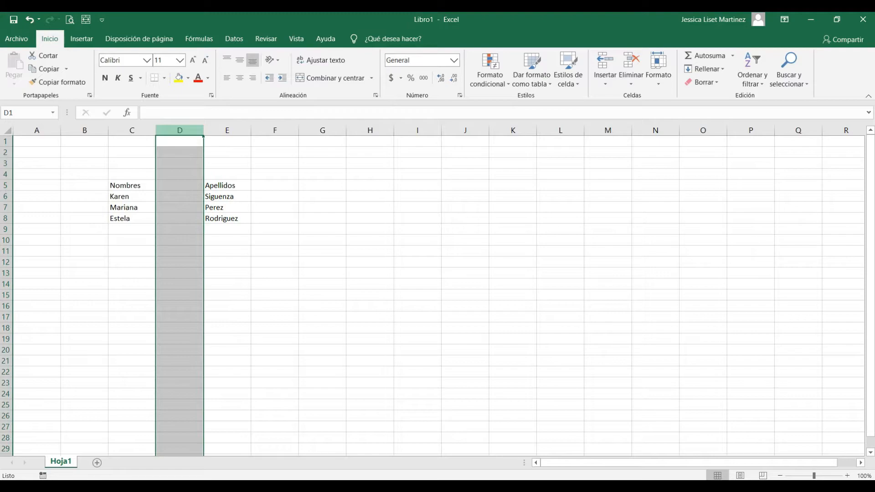
right_click(188, 130)
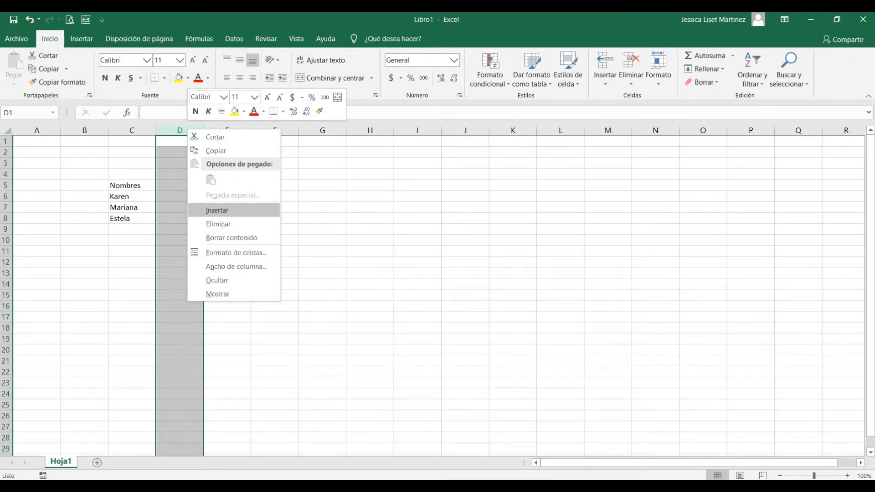
left_click(218, 224)
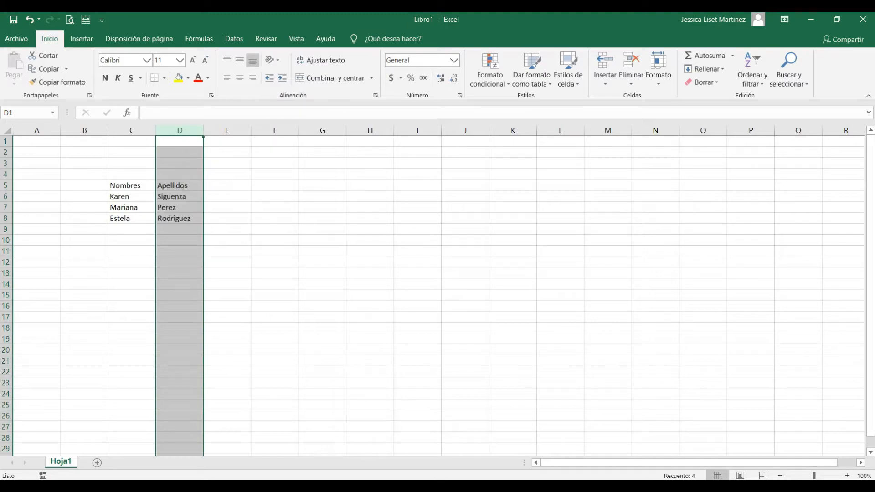
Repeat inserting a blank column before column D and deleting that new column
right_click(185, 131)
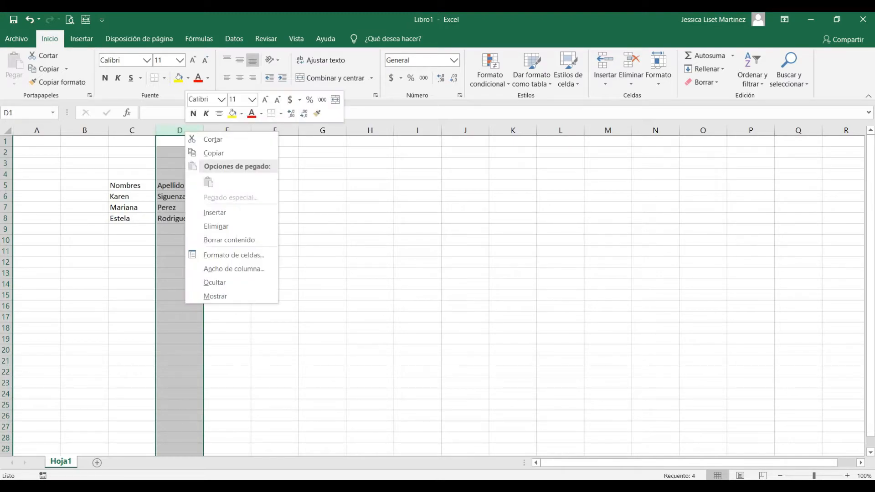
left_click(214, 213)
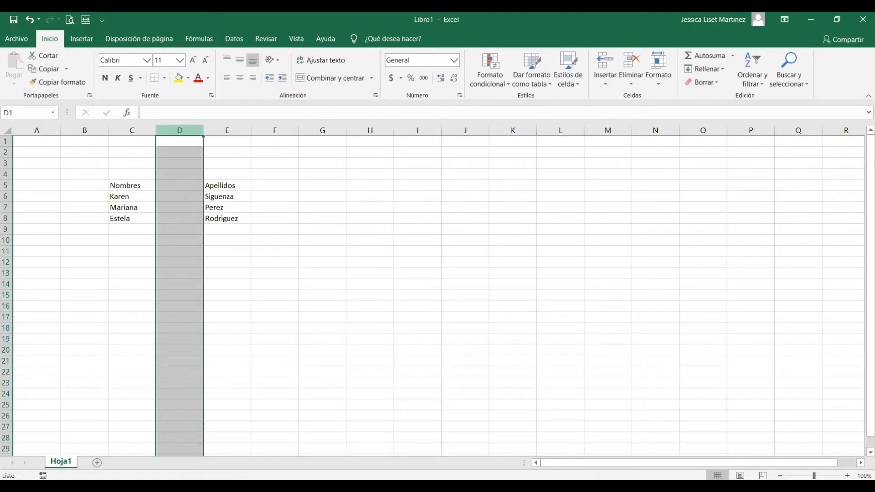
right_click(184, 131)
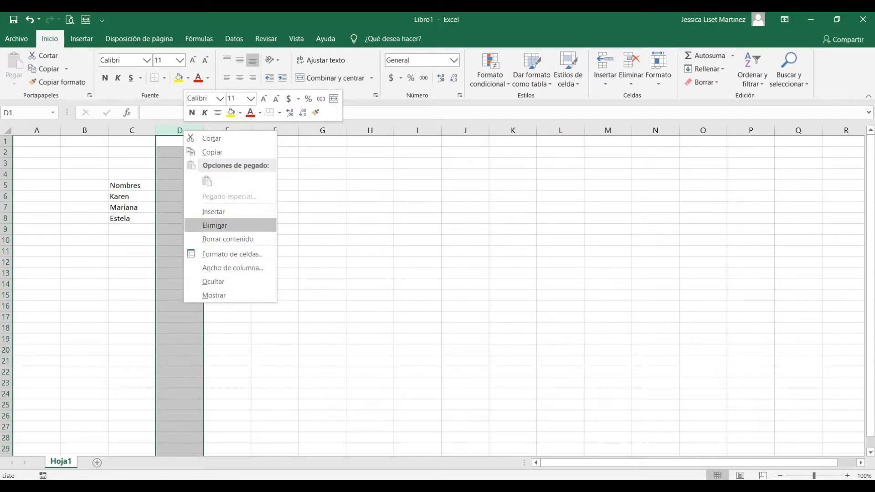
left_click(215, 225)
Insert a blank row directly below the header row at row 6, and delete it again
left_click(6, 197)
right_click(6, 196)
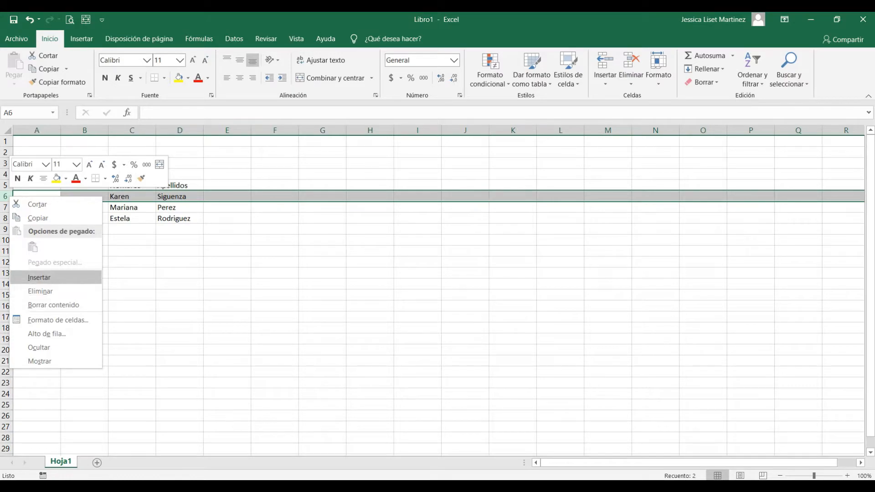
left_click(39, 277)
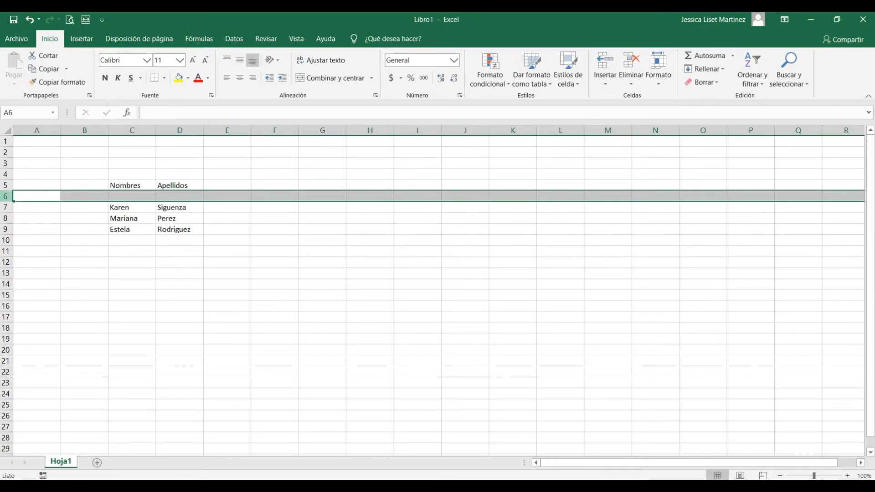
right_click(7, 196)
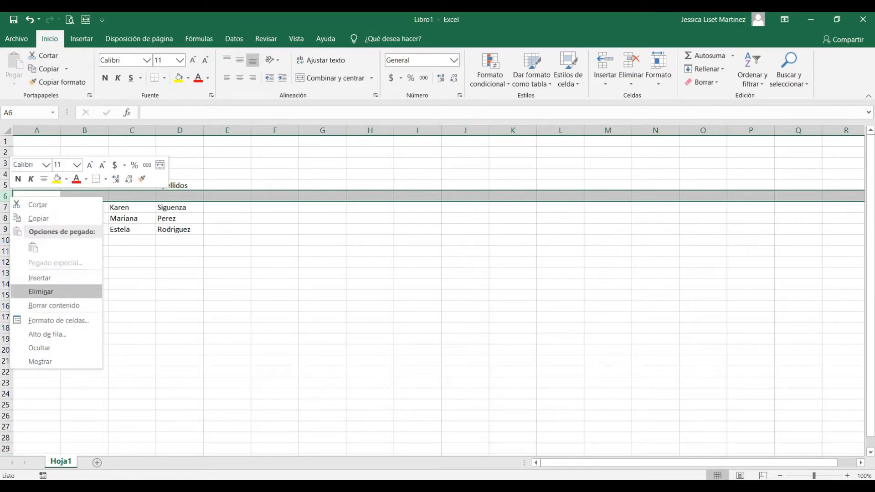
left_click(40, 292)
Insert five blank rows at once above the table using rows 5 to 9, and undo the insertion
left_click(6, 207)
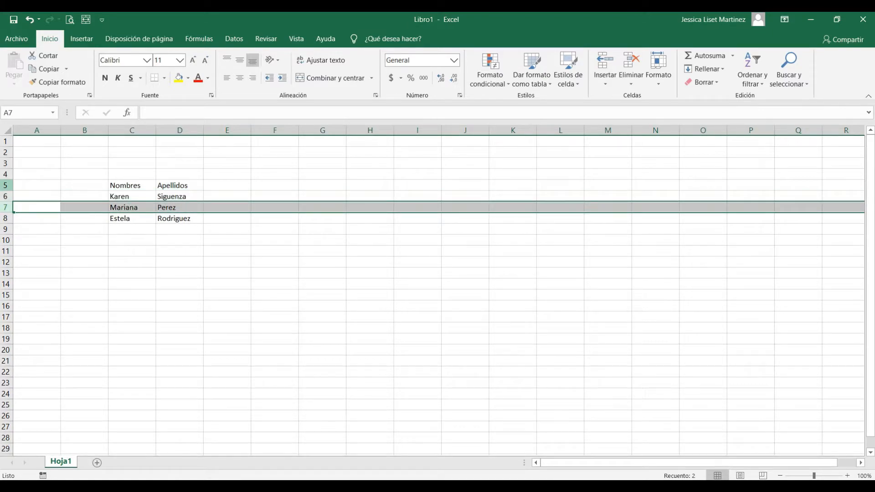
left_click_drag(5, 186, 7, 223)
right_click(7, 224)
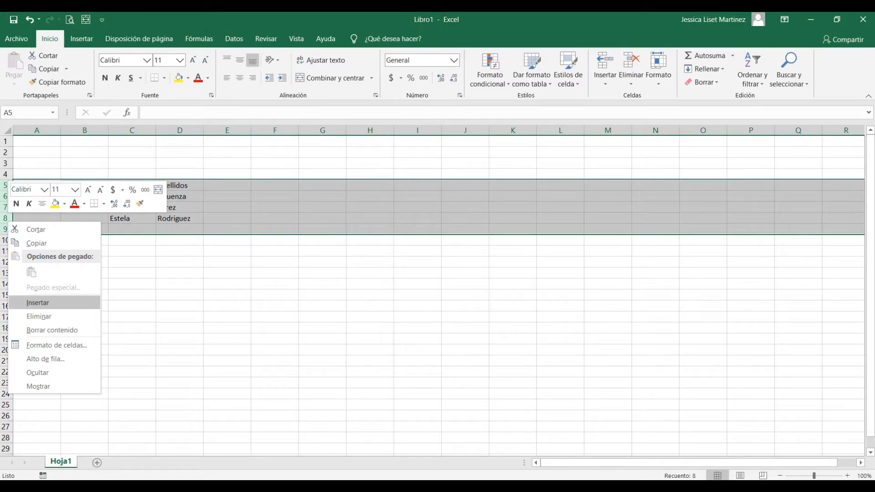
left_click(37, 302)
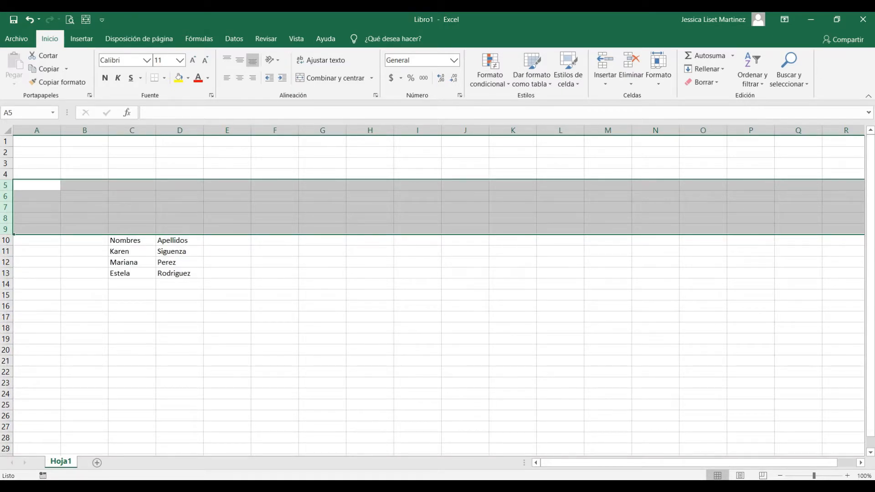
left_click(85, 197)
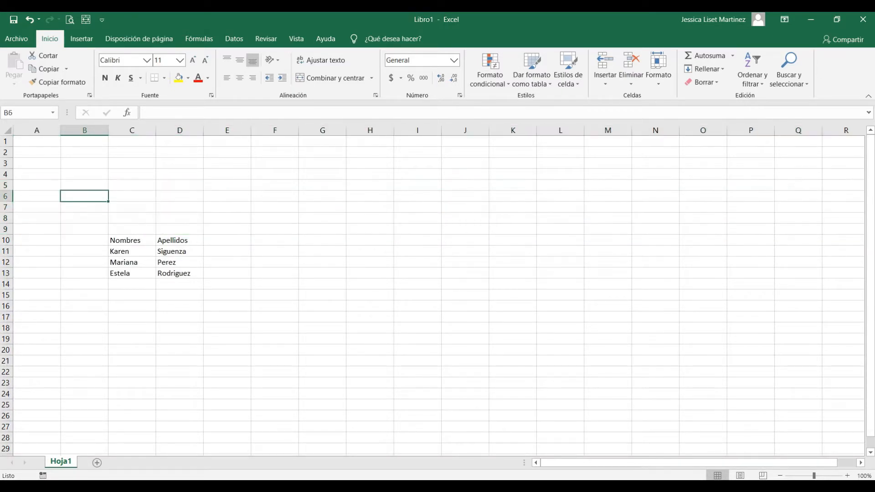
key("ctrl+z")
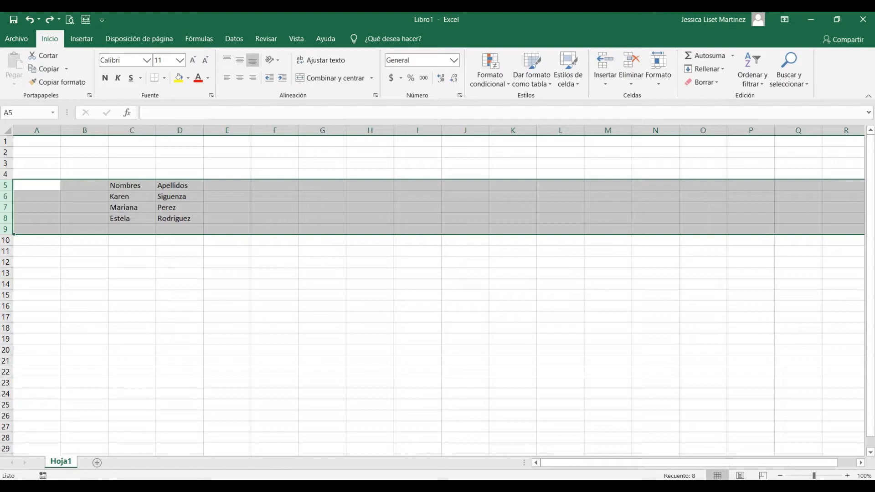
Rename the sheet Hoja1 as Inicio
right_click(63, 462)
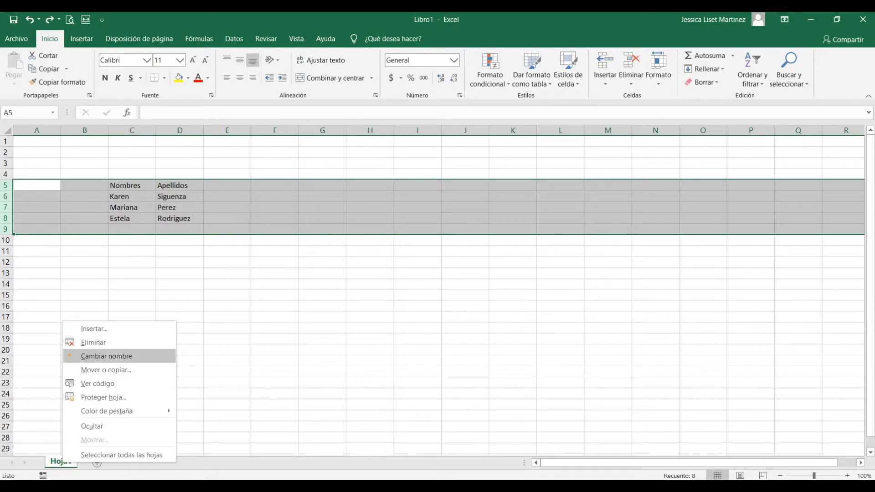
left_click(106, 356)
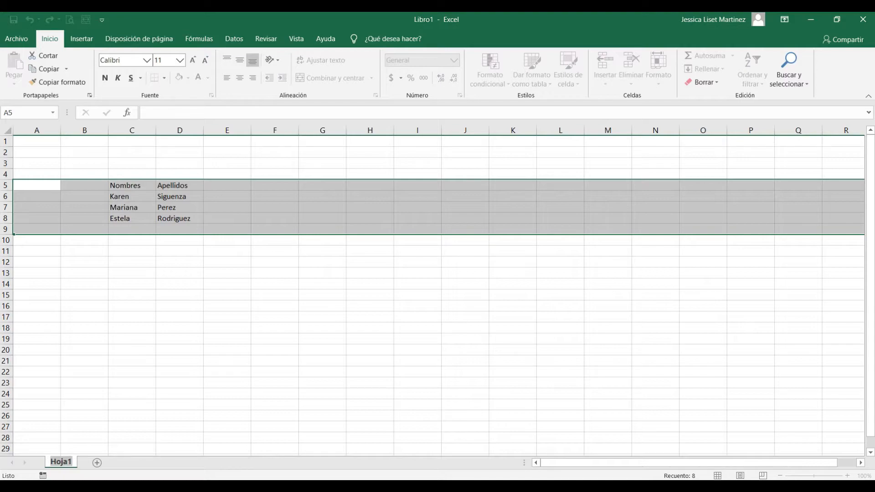
type("Ubicia")
key("BackSpace")
key("BackSpace")
key("BackSpace")
key("BackSpace")
key("BackSpace")
key("BackSpace")
type("Inicio")
left_click(227, 405)
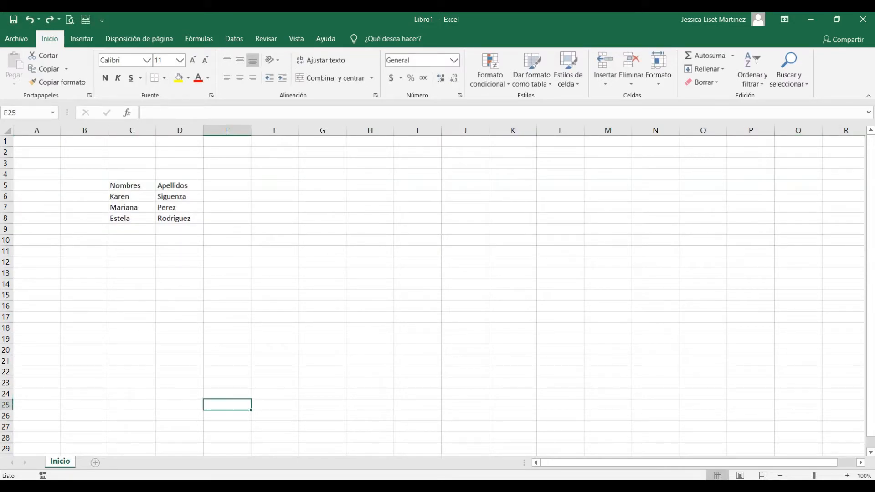
Add two blank worksheets after the Inicio sheet and arrange them in the order Hoja2, Hoja3
left_click(96, 462)
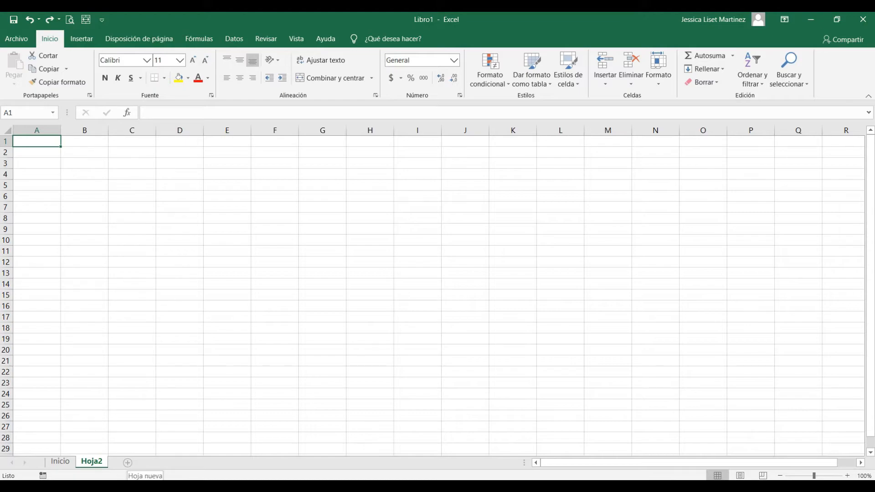
right_click(99, 461)
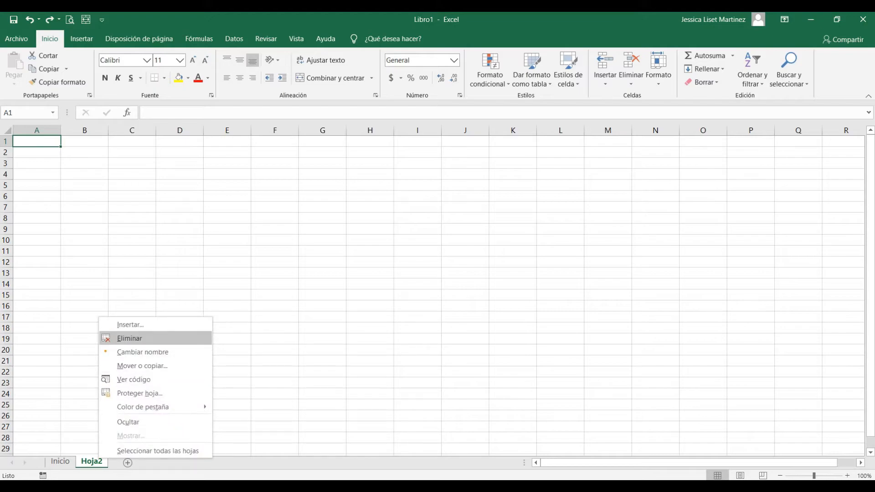
right_click(102, 459)
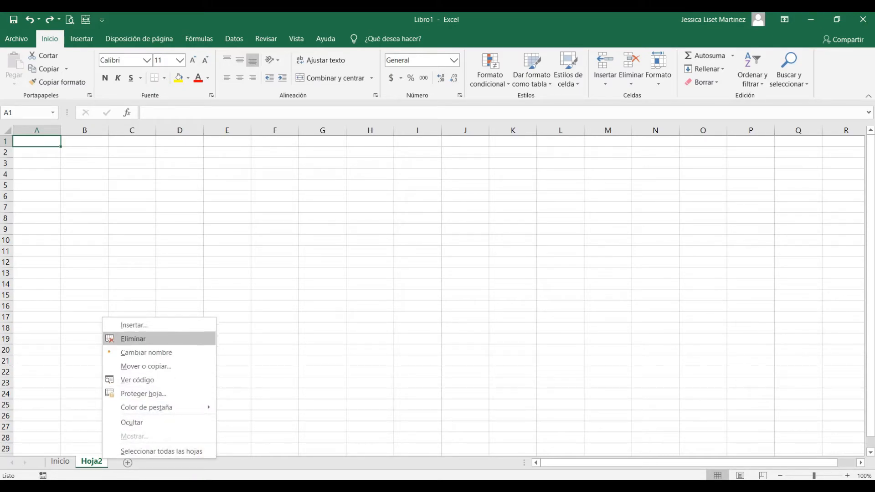
left_click(134, 325)
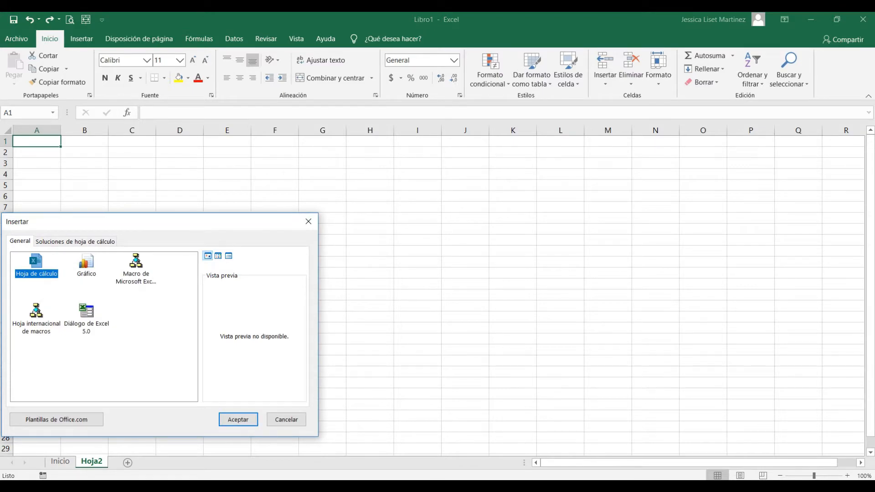
key("Return")
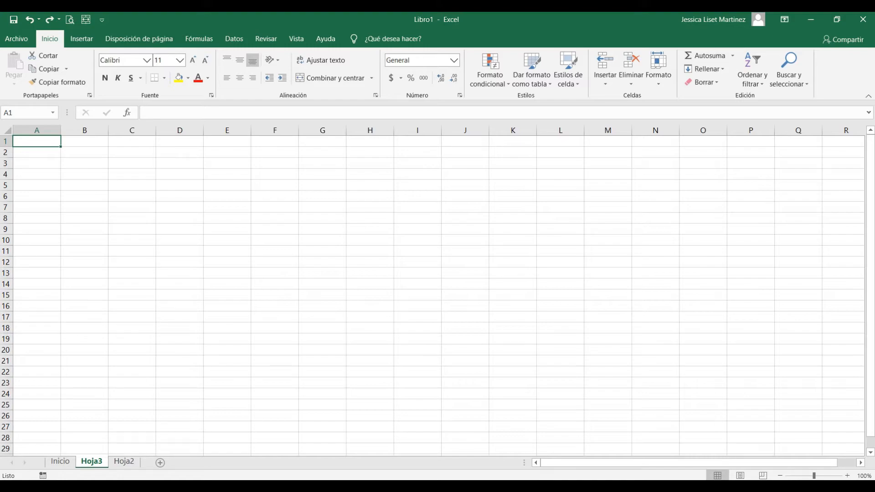
left_click_drag(91, 461, 136, 461)
Rename the sheet Hoja2 as Nombres
left_click(91, 461)
double_click(92, 461)
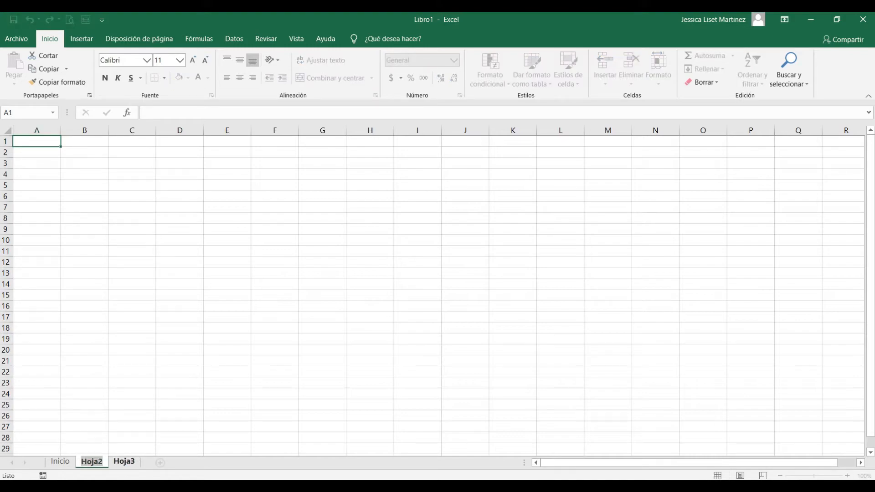
type("S")
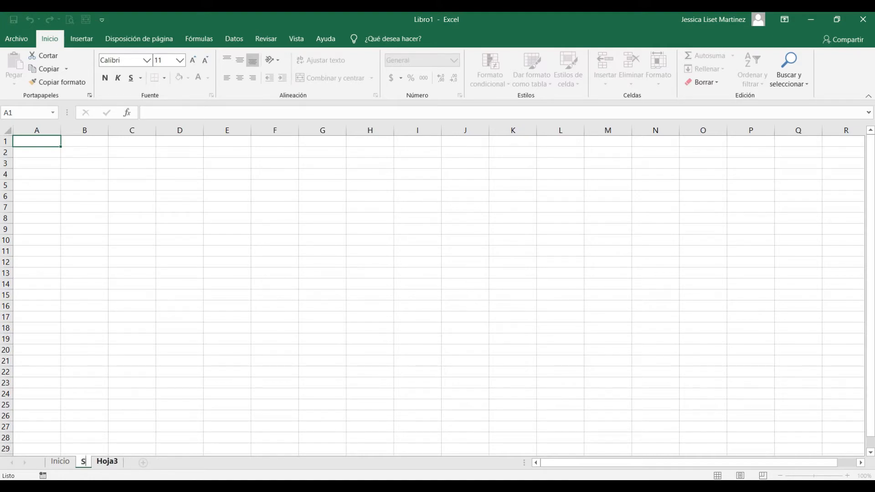
key("BackSpace")
type("NOmin")
key("BackSpace")
key("BackSpace")
key("BackSpace")
key("BackSpace")
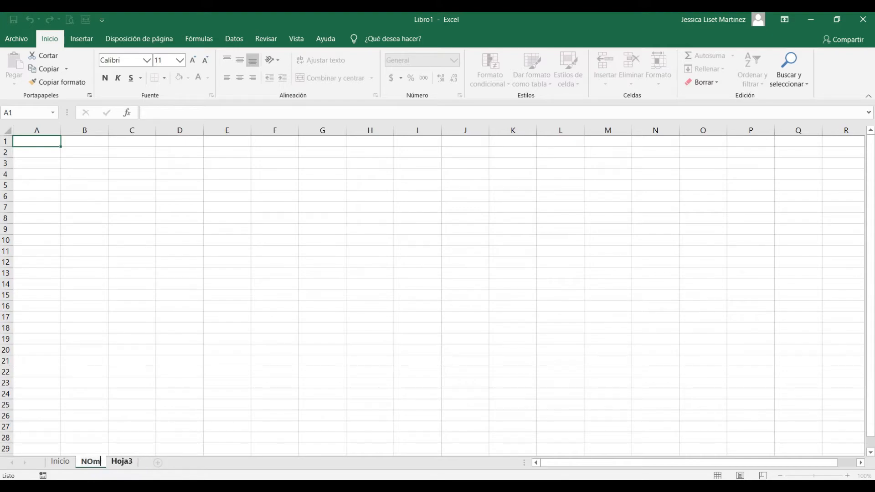
type("ombres")
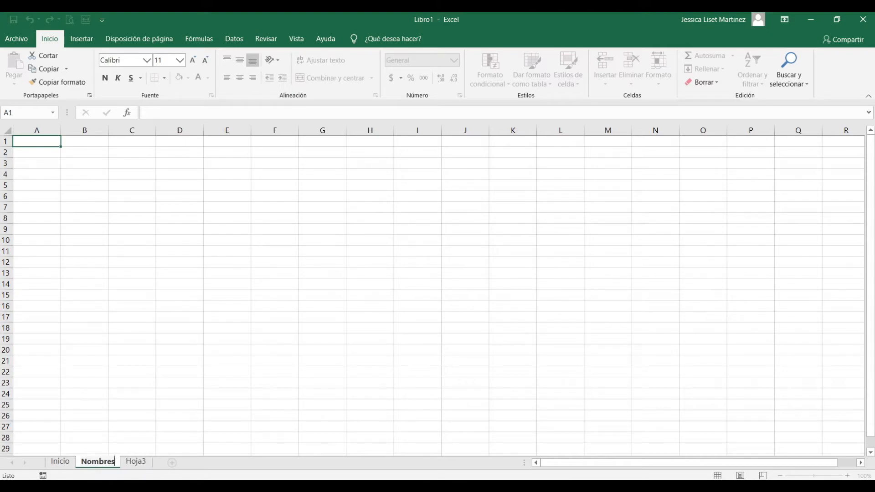
Rename the sheet Hoja3 as Datos, and return to the Inicio sheet after viewing the other sheets
left_click(136, 462)
right_click(133, 462)
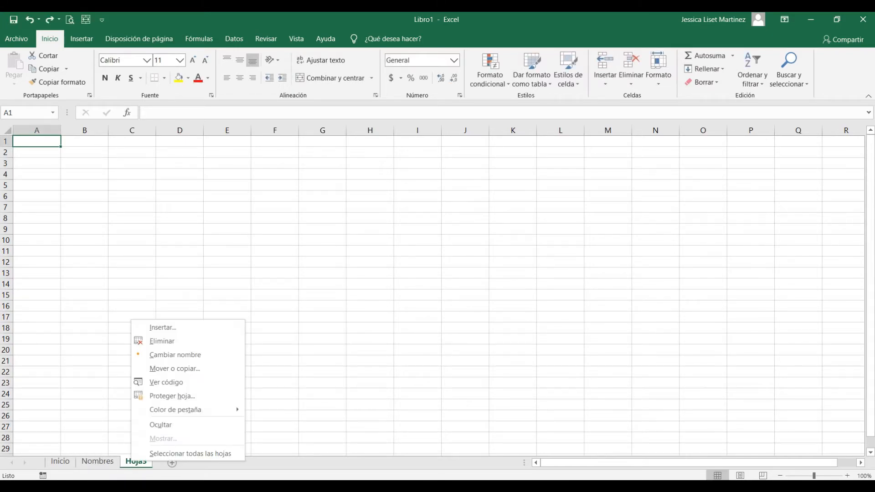
left_click(175, 355)
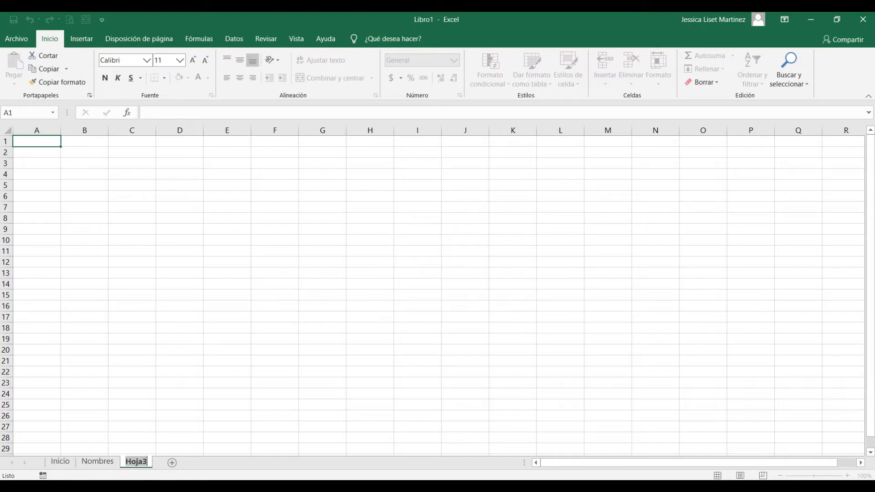
type("Datos")
left_click(180, 427)
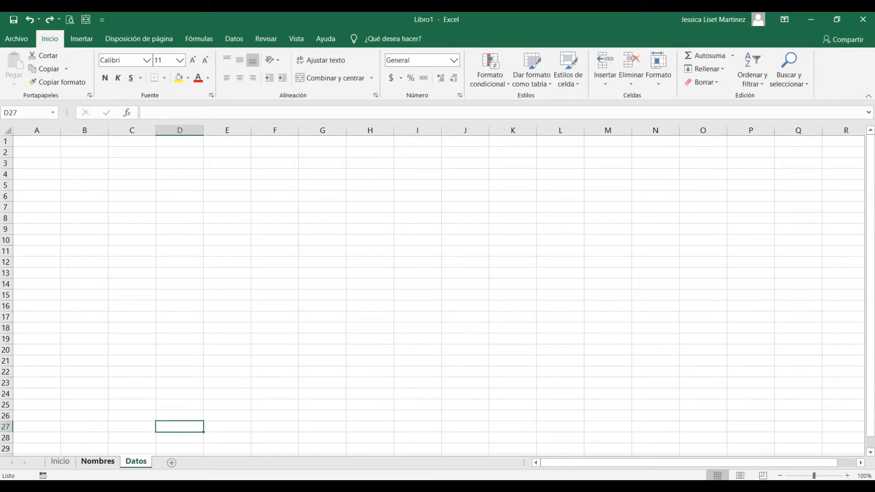
left_click(60, 462)
left_click(97, 461)
left_click(136, 461)
left_click(60, 462)
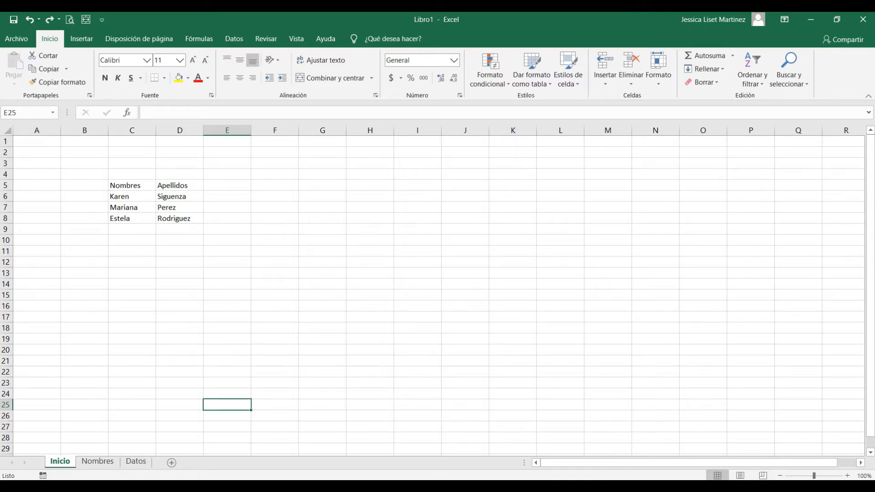
Start saving the workbook as a new file in the Escritorio folder and enter the file name Prueba1
left_click(15, 38)
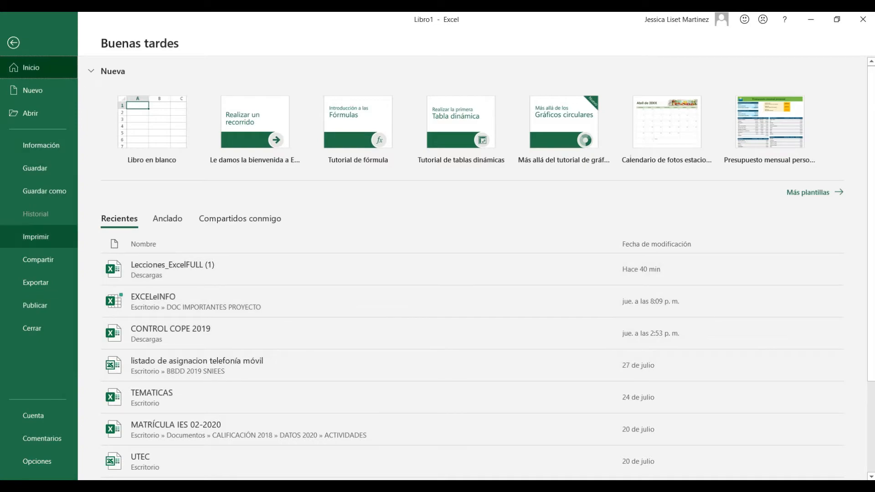
left_click(45, 191)
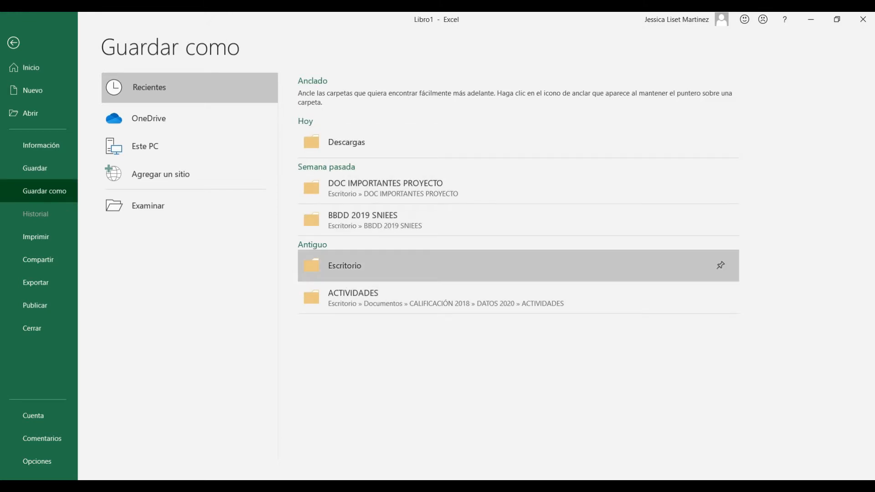
left_click(345, 266)
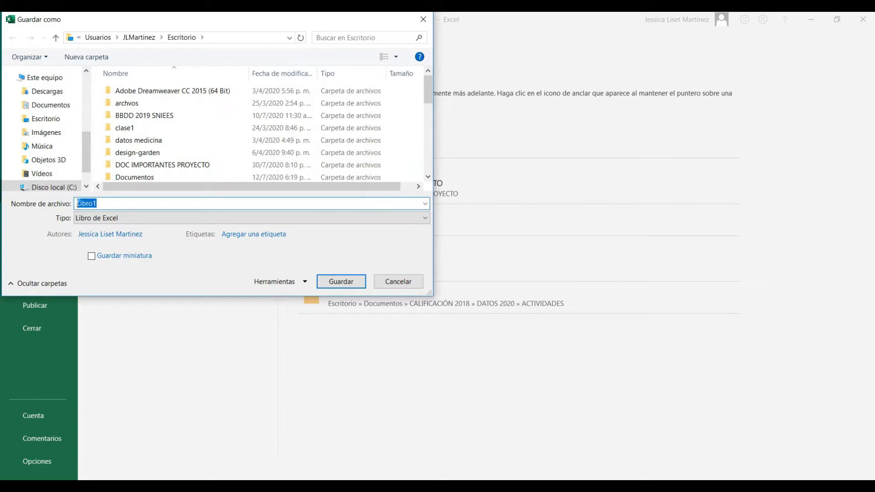
type("j")
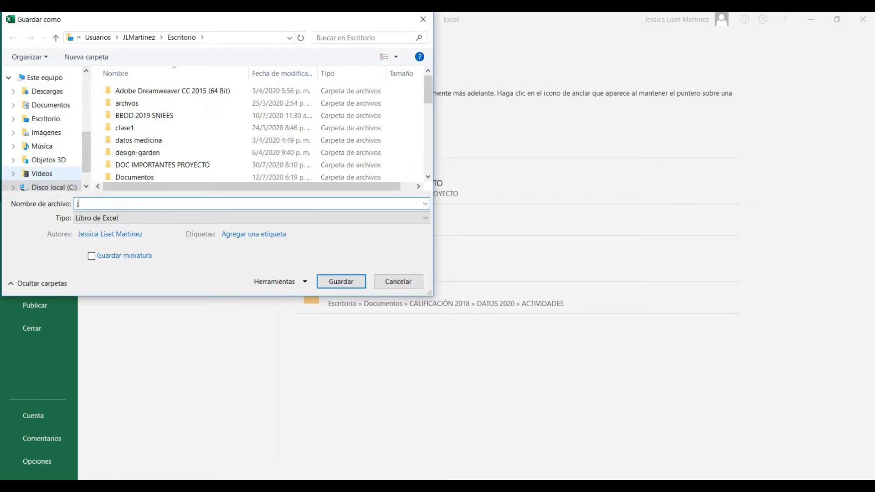
key("BackSpace")
type("Li")
key("BackSpace")
key("BackSpace")
key("BackSpace")
type("Prueba1")
Review the file types available for saving, choose Libro de Excel, and cancel the save to return to the worksheet
left_click(425, 203)
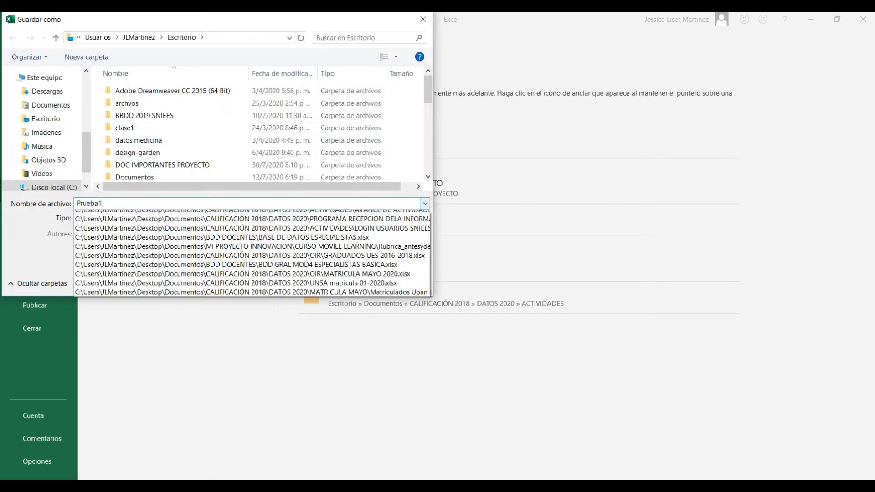
left_click(425, 204)
left_click(425, 218)
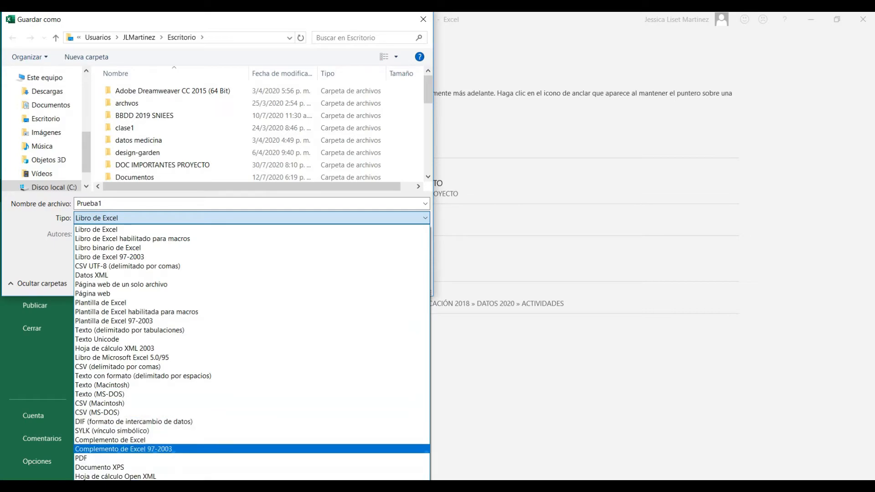
left_click(104, 229)
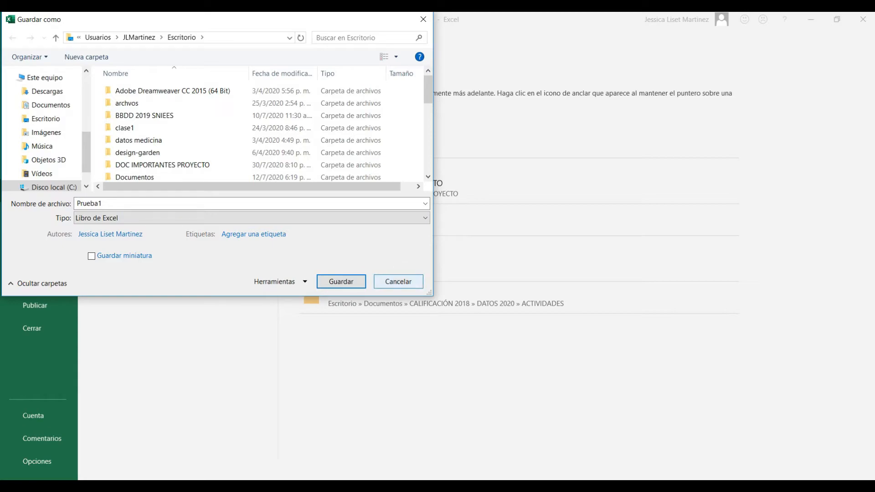
left_click(398, 282)
left_click(15, 43)
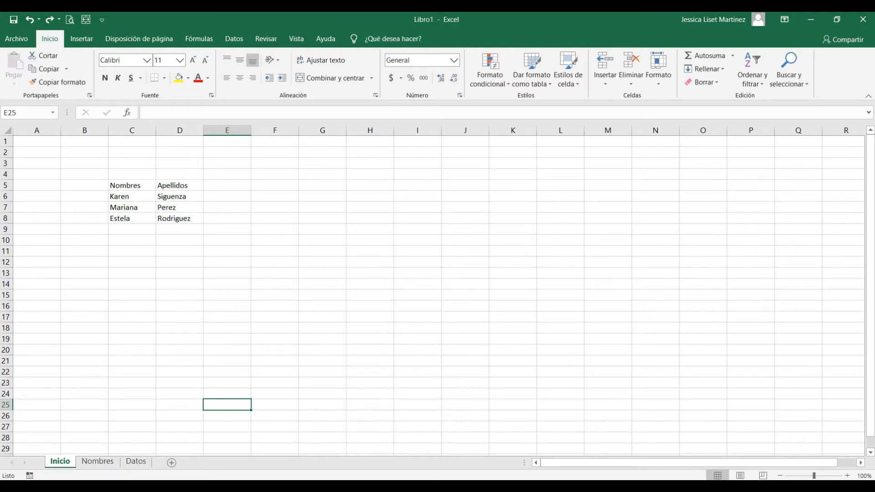
Merge and center cells C4:D4 above the table headers and enter the title Datos Personales
left_click_drag(131, 174, 179, 174)
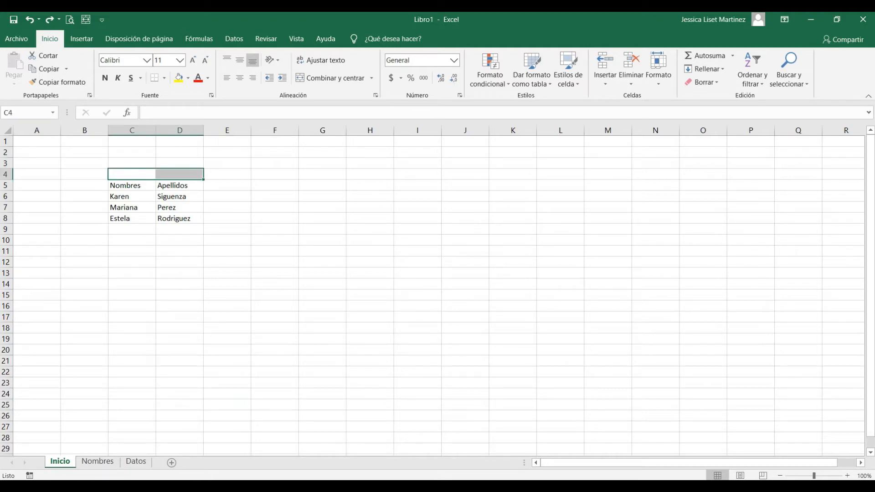
left_click(330, 78)
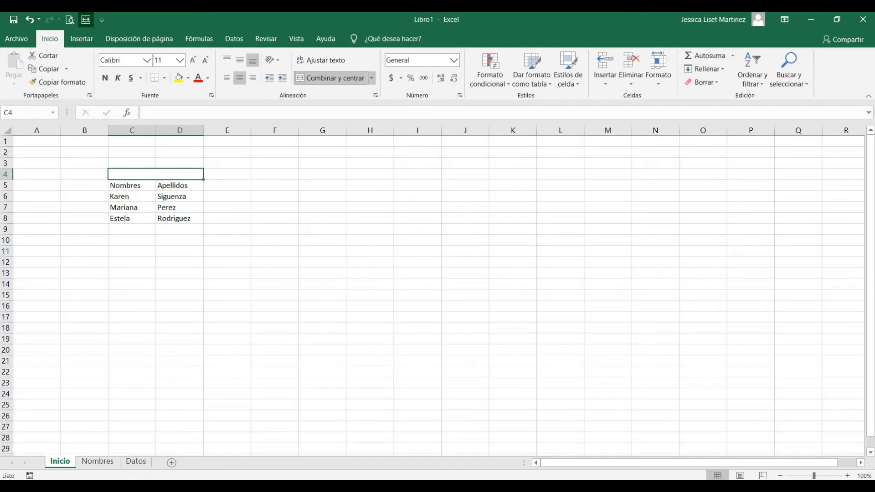
type("Datos P")
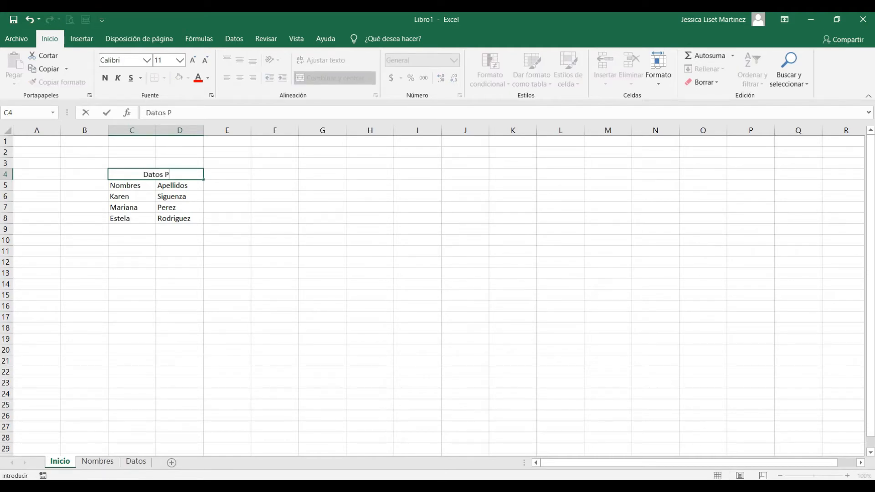
type("ersonales")
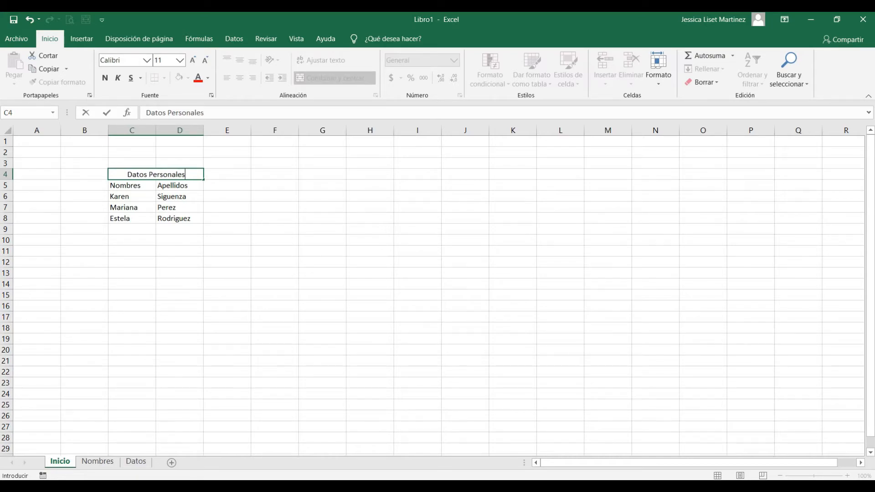
key("Return")
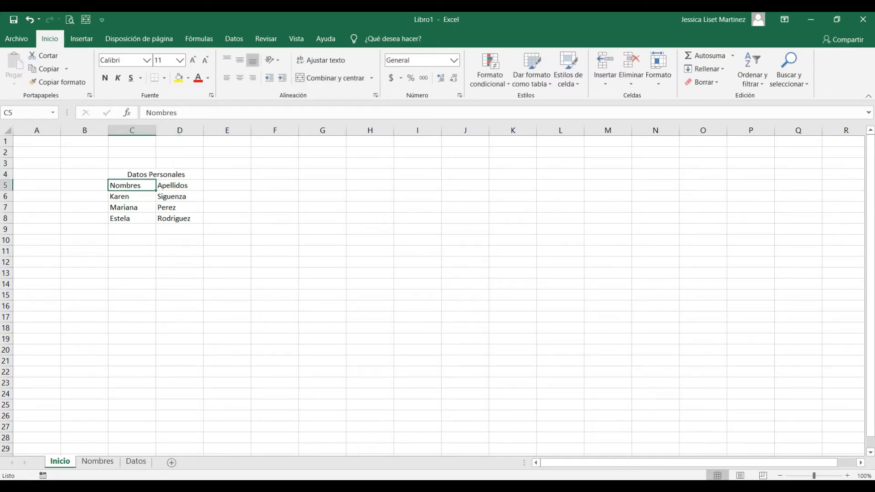
Format the Datos Personales title in Adobe Garamond Pro Bold at size 14
key("Up")
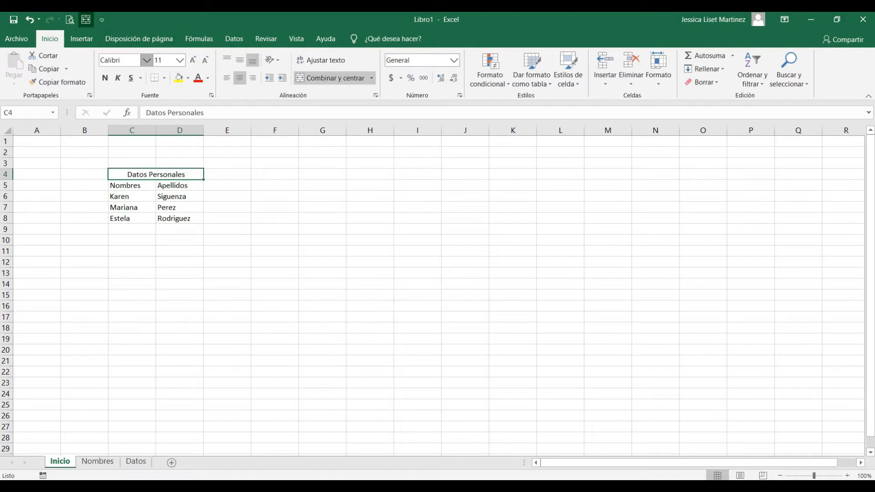
left_click(147, 60)
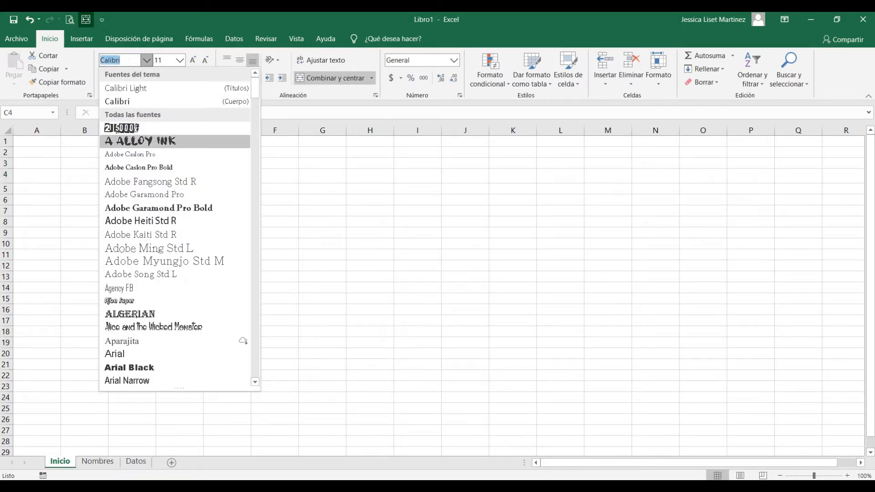
left_click(159, 207)
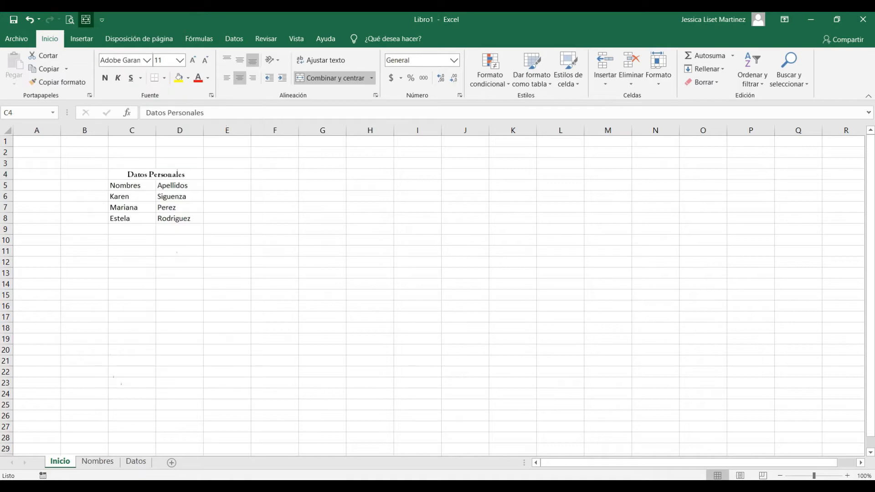
left_click(193, 60)
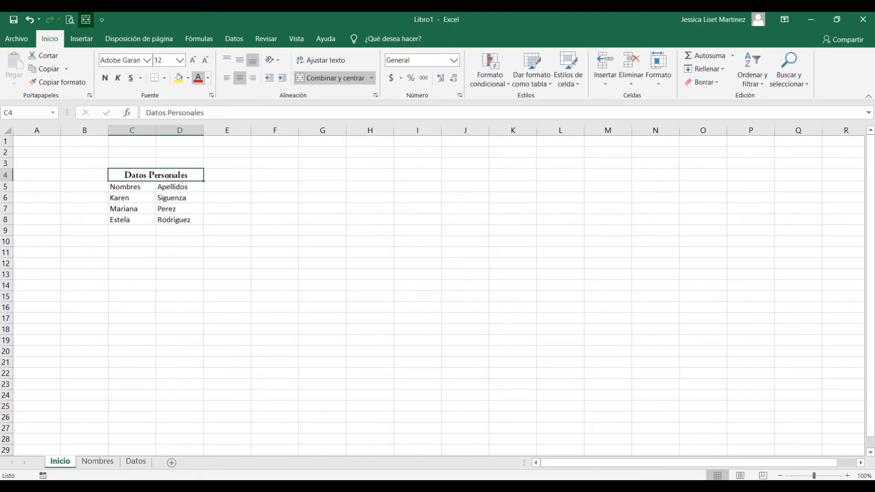
left_click(193, 60)
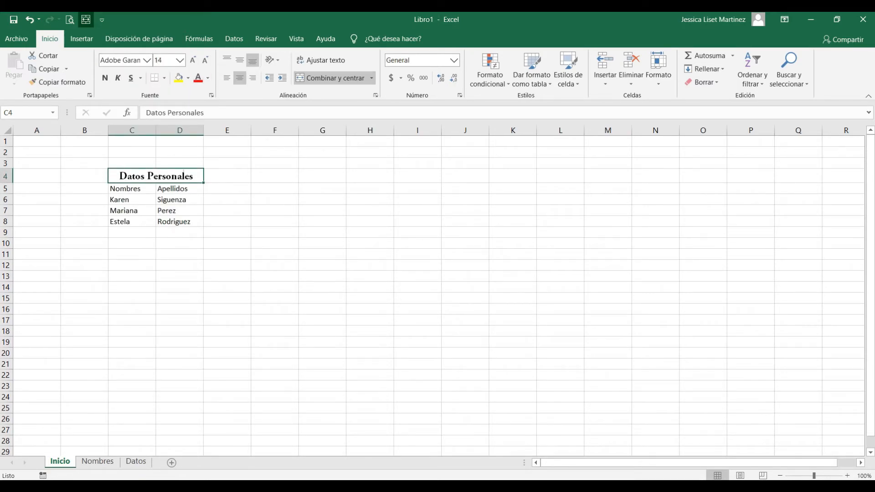
Apply a dark orange font color and a yellow fill to the Datos Personales title cell
left_click(208, 78)
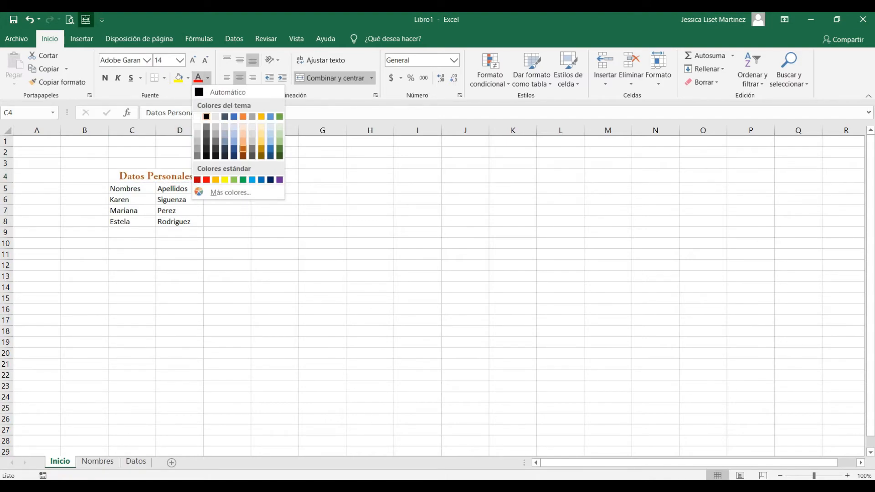
left_click(243, 149)
left_click(178, 78)
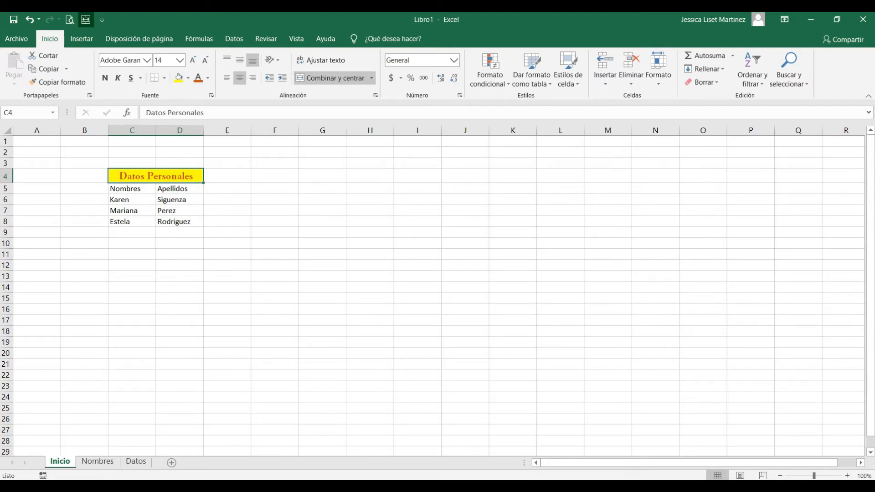
Change the font of the header and name cells C5:D8 to Arial
left_click(180, 188)
left_click_drag(128, 189, 178, 221)
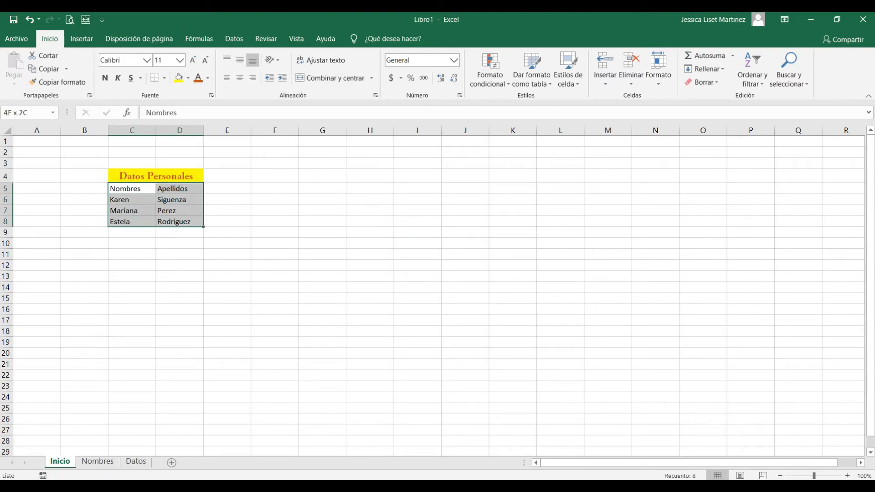
left_click(147, 59)
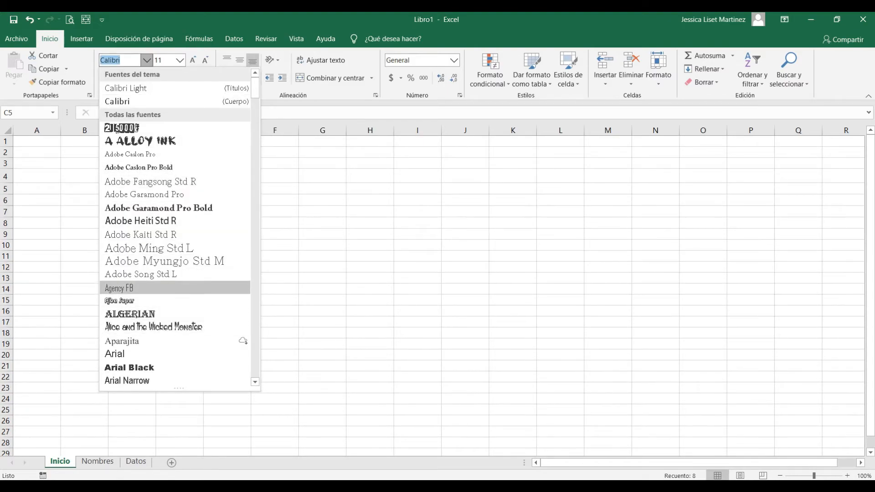
left_click(116, 354)
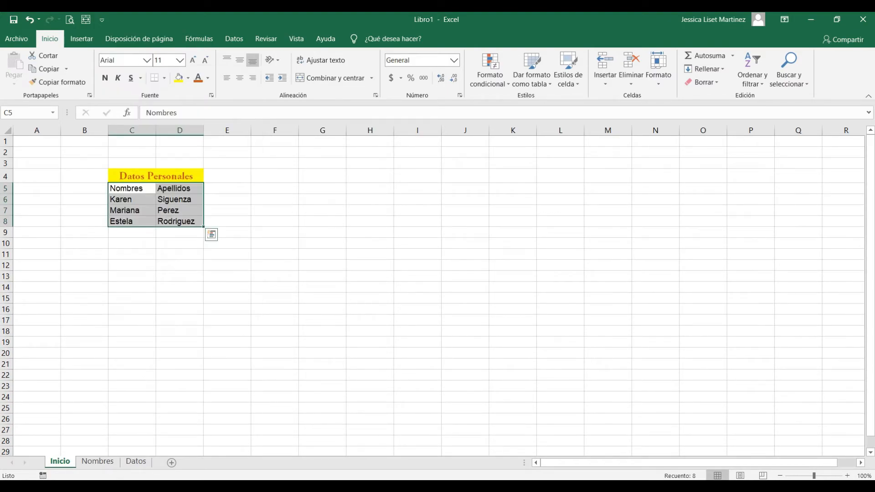
left_click(179, 211)
Add a numbering column beside the table with the heading No. in B4 and the numbers 1 to 4 in B5:B8
left_click(84, 176)
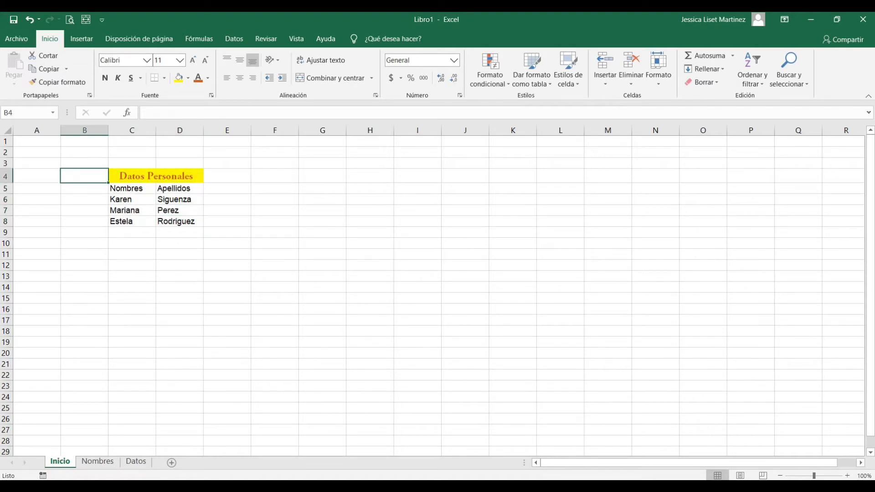
type("No.")
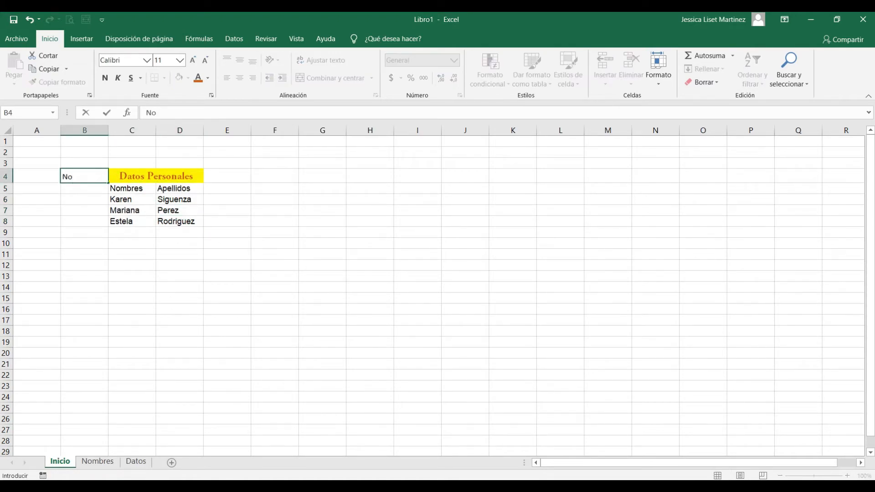
key("Return")
type("1")
key("Return")
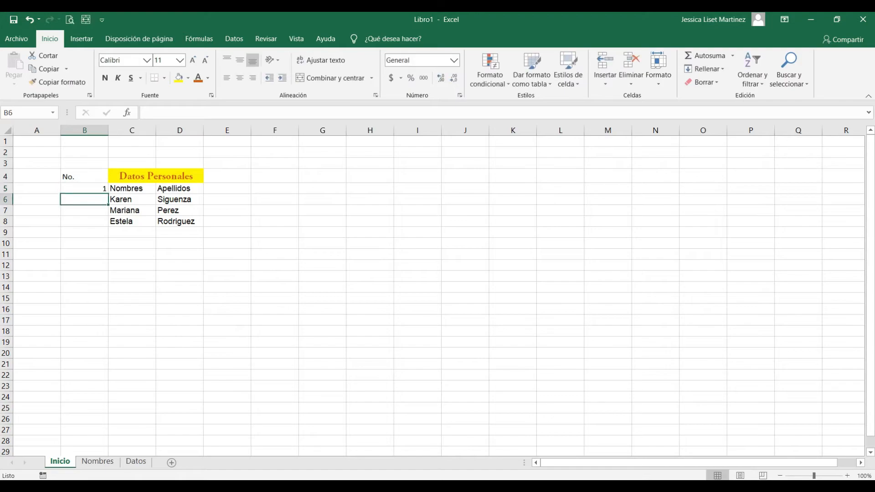
type("2")
key("Return")
type("3")
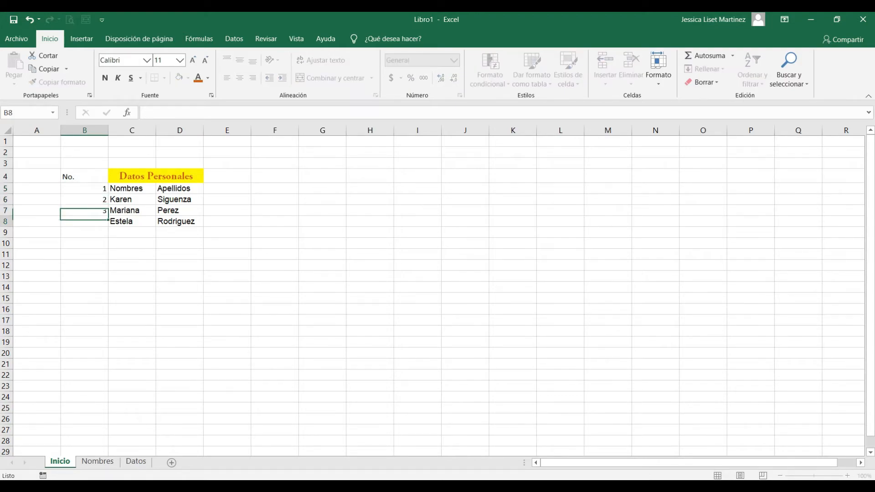
key("Return")
type("4")
key("Return")
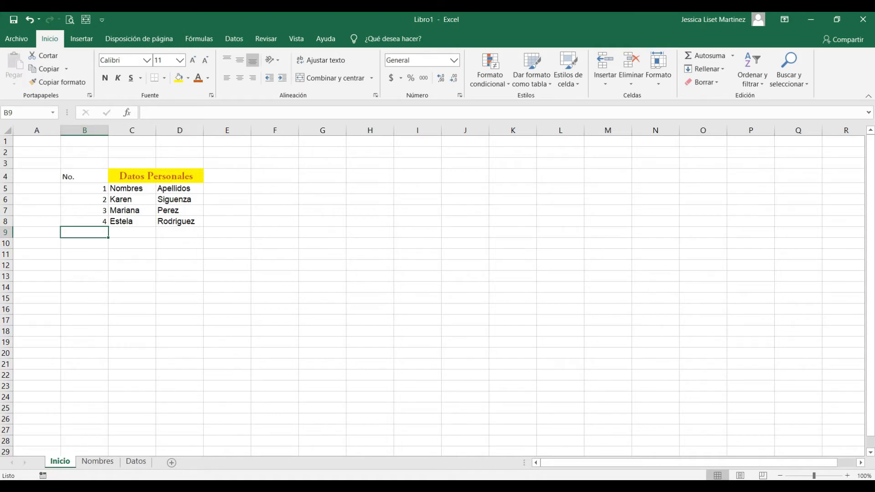
Narrow column B, then set the width of columns B to D to 10
left_click(108, 132)
left_click_drag(108, 130, 156, 130)
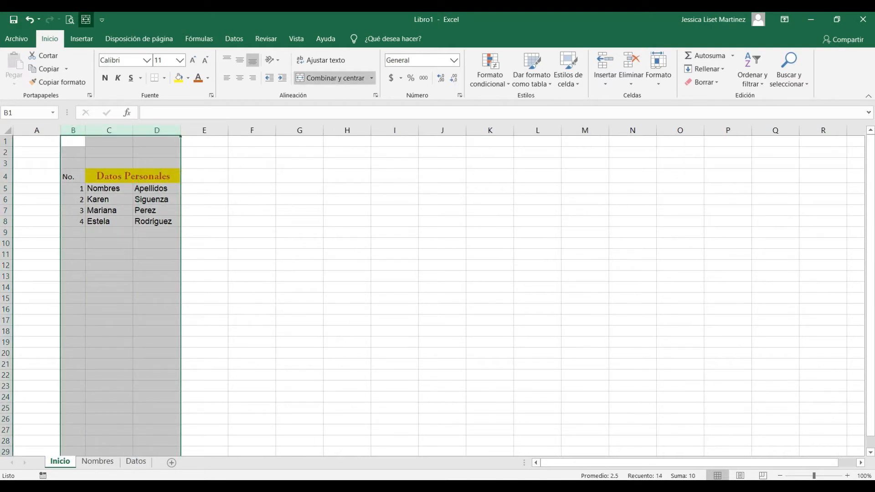
left_click(109, 130)
left_click_drag(73, 130, 157, 130)
right_click(161, 130)
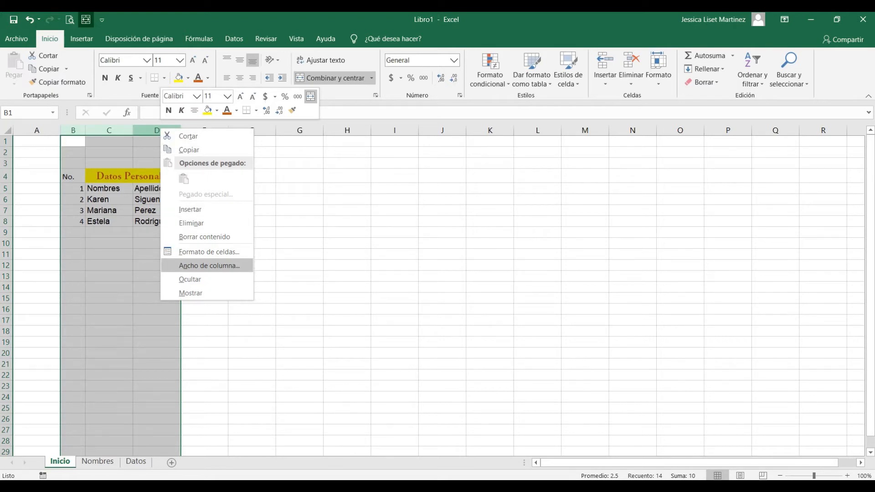
left_click(209, 265)
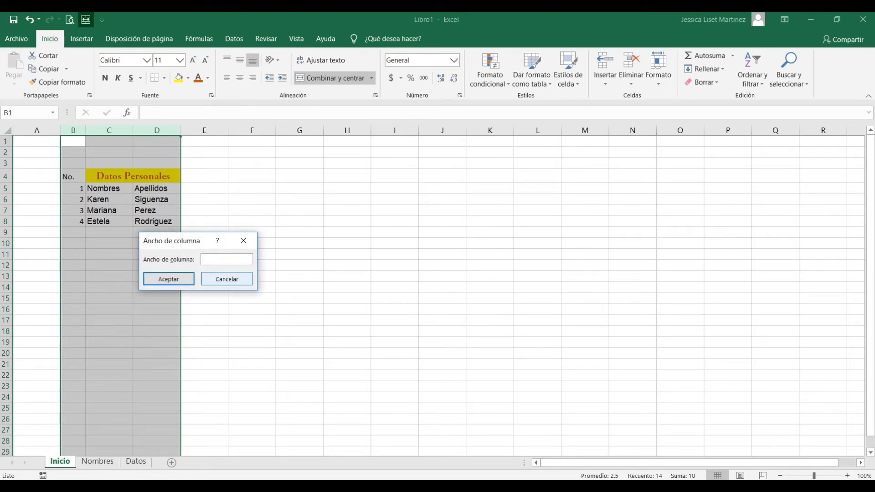
type("1")
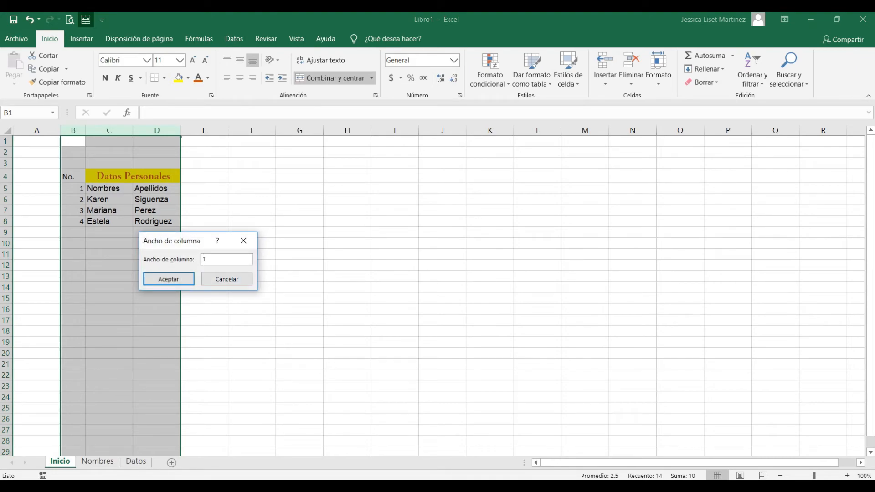
type("0")
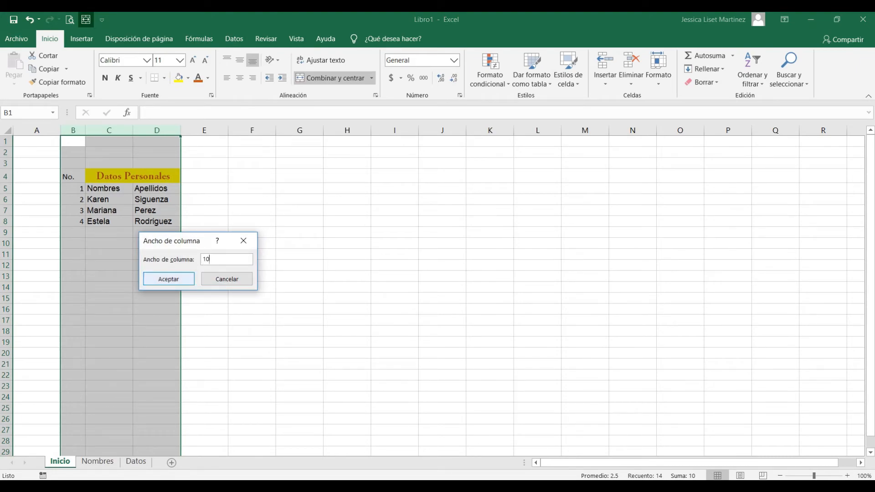
key("Return")
left_click(127, 211)
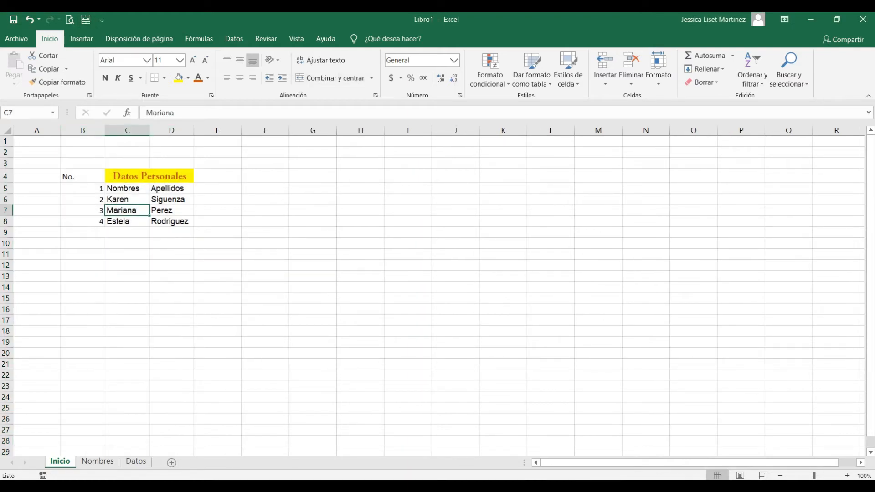
Set the width of the numbering column B to 5
left_click(83, 189)
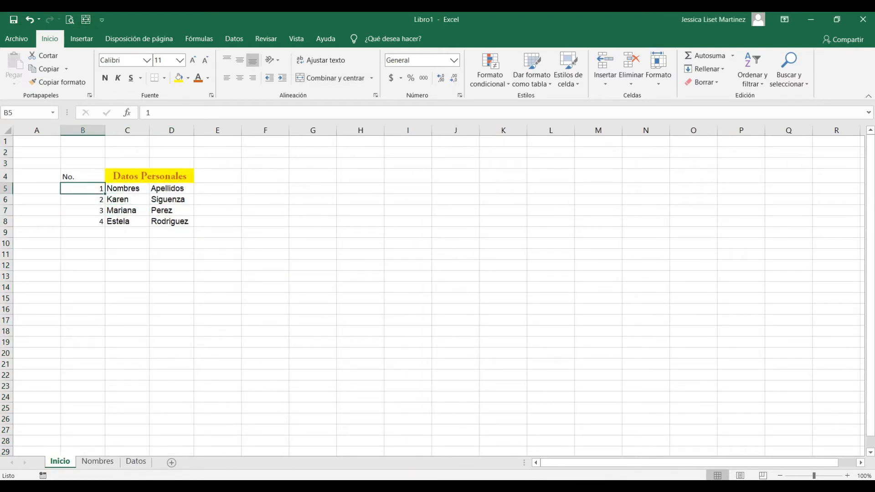
left_click(91, 130)
right_click(93, 130)
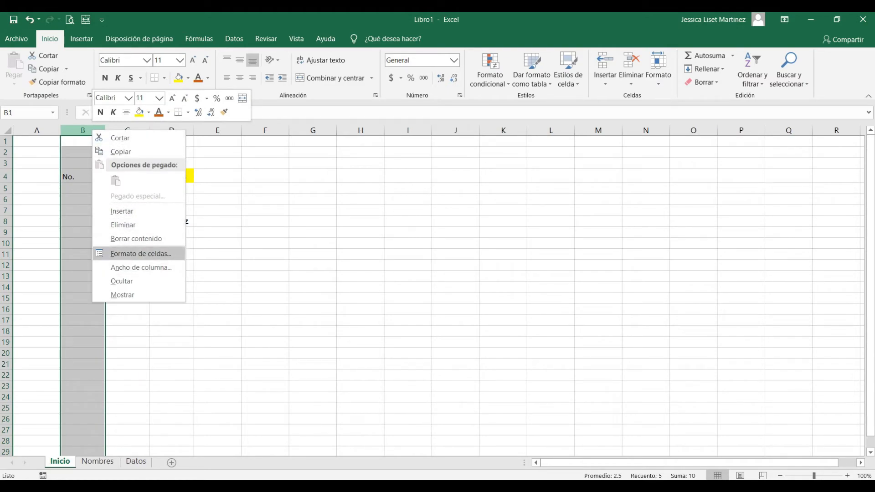
left_click(141, 267)
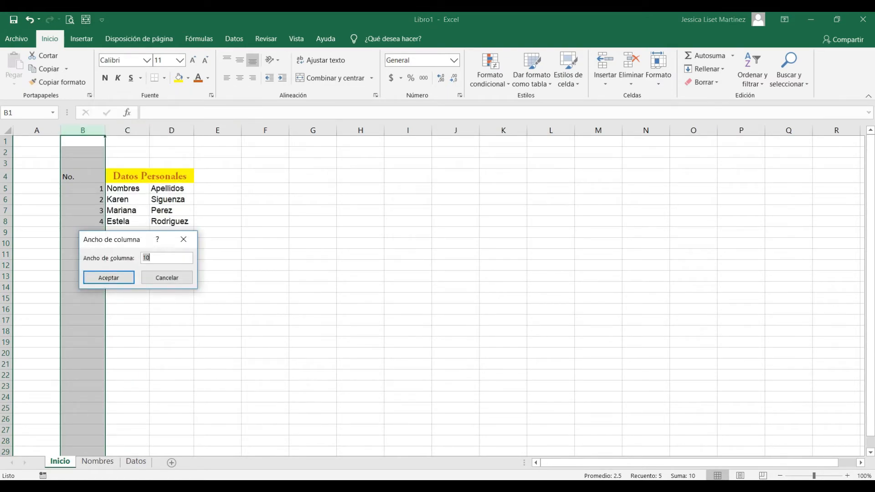
type("5")
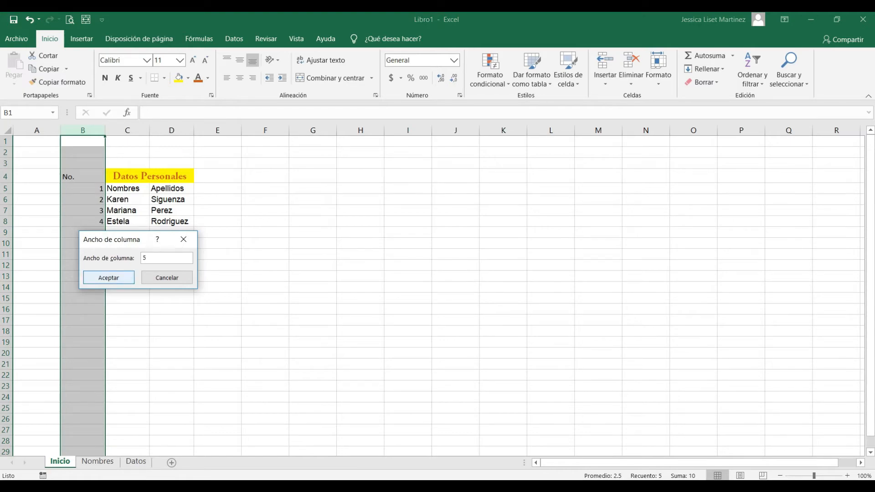
key("Return")
left_click(107, 211)
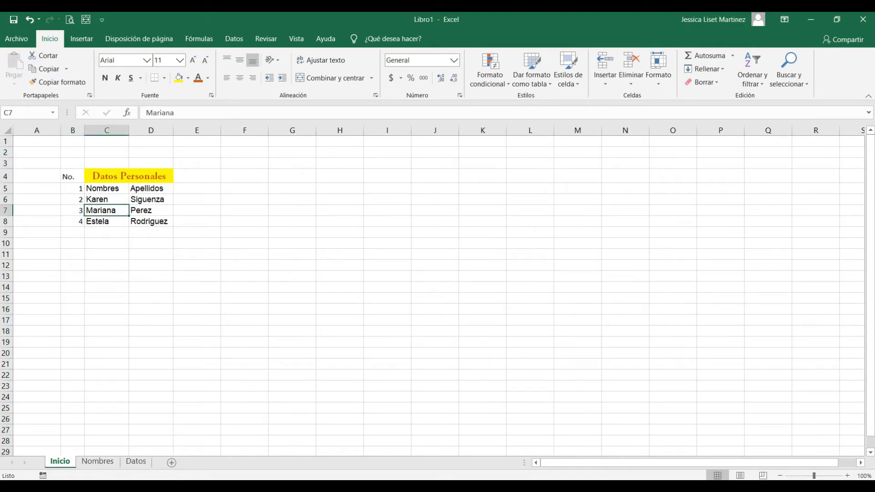
Try to copy the formatting of the merged Datos Personales title to the No. heading in B4
left_click(129, 176)
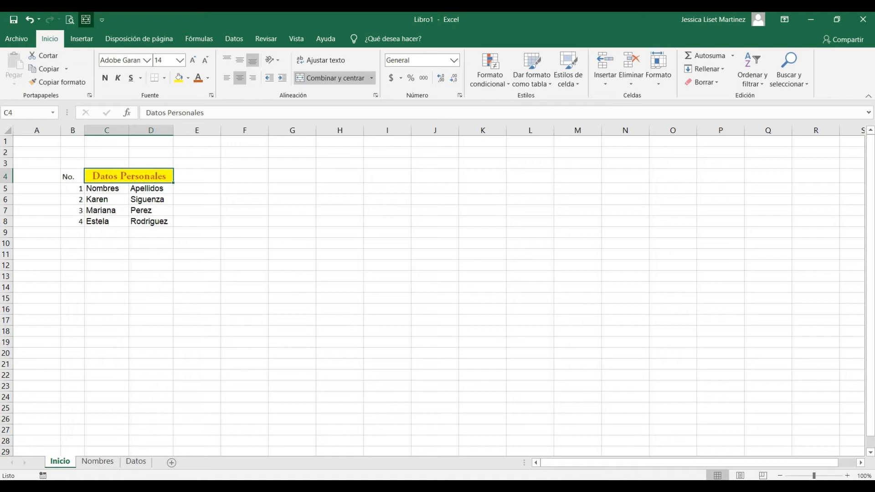
left_click(107, 188)
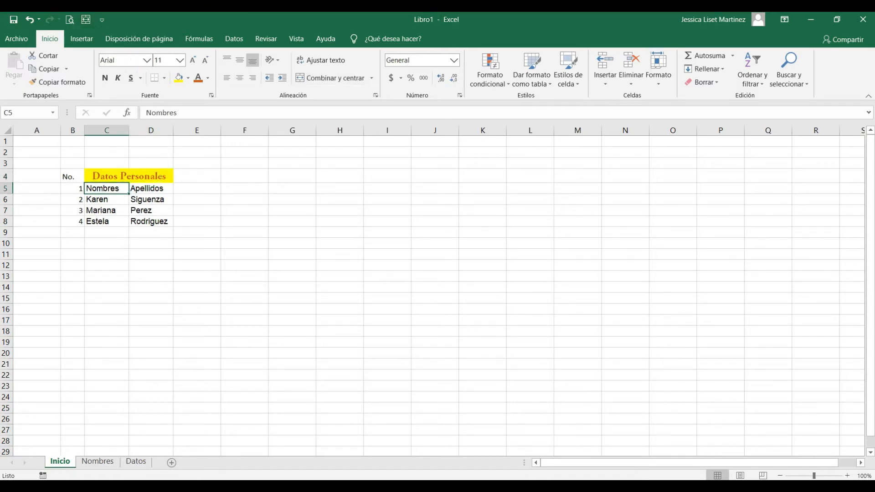
left_click(72, 176)
left_click(106, 188)
left_click(129, 176)
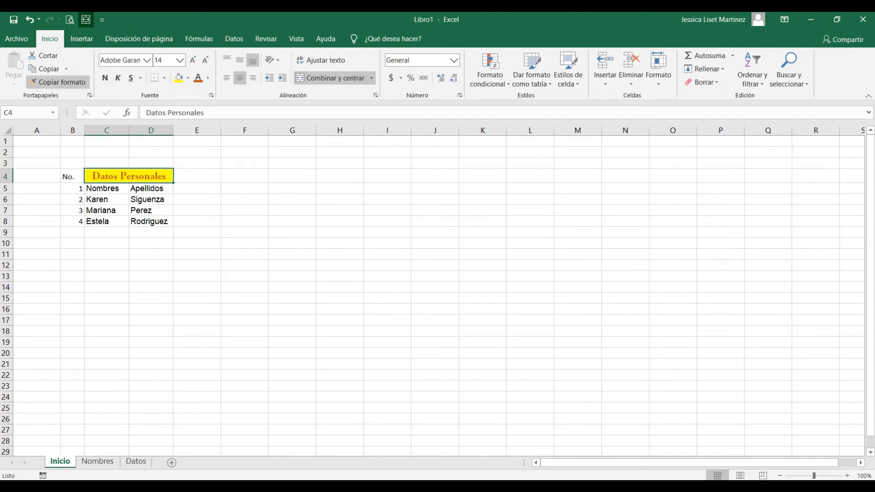
left_click(58, 82)
left_click(72, 176)
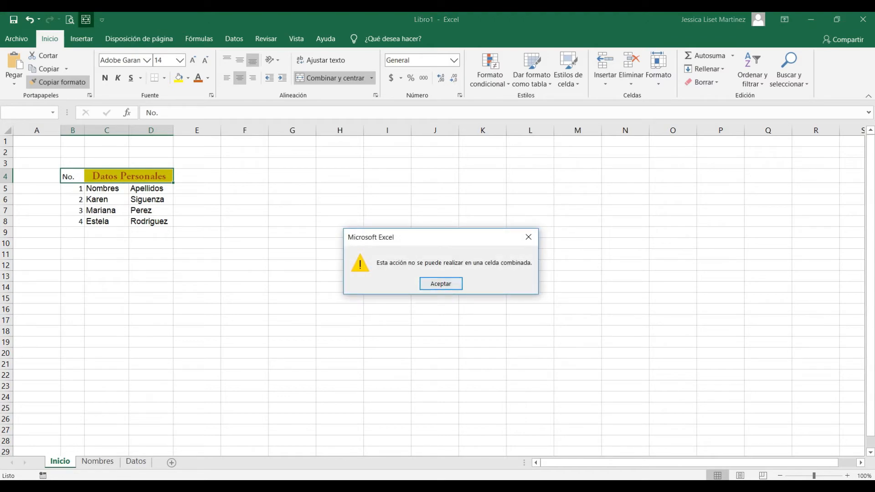
key("Return")
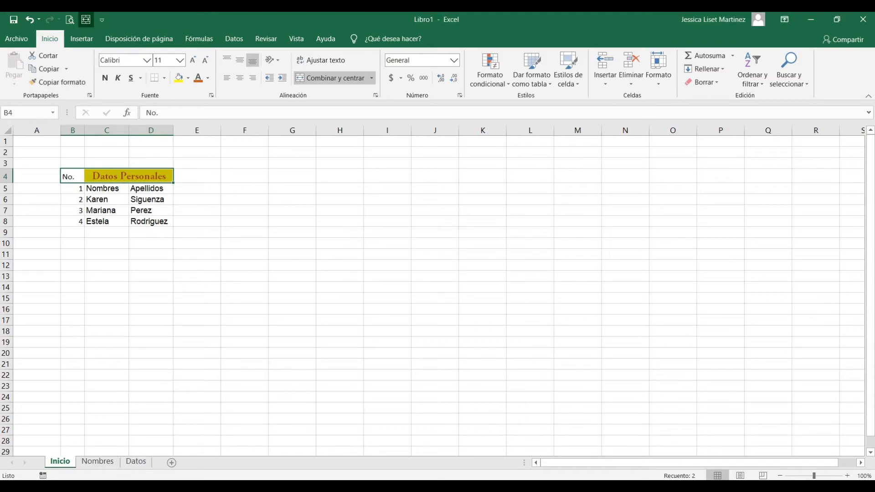
Unmerge the Datos Personales title cell and copy the formatting of C4 to the No. heading in B4
left_click(129, 177)
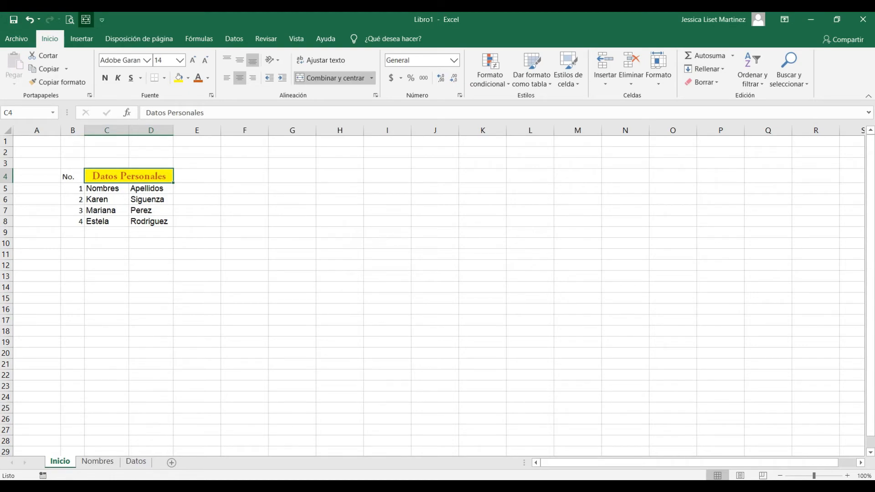
left_click(333, 78)
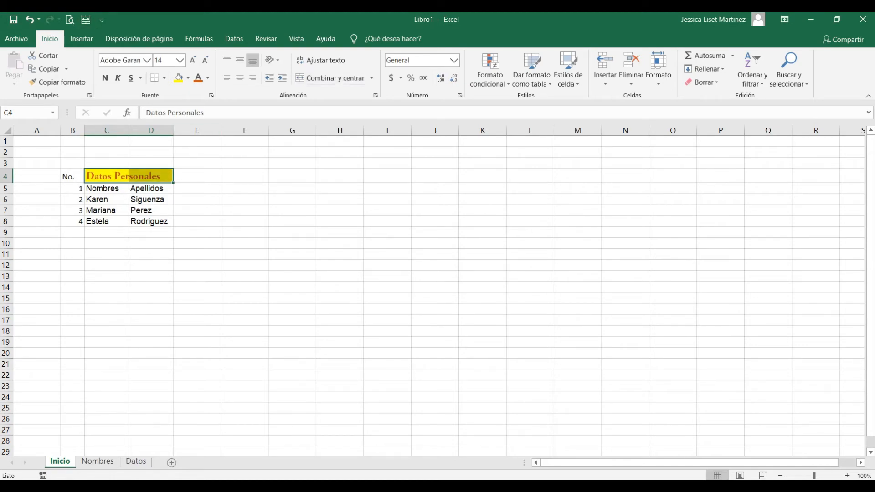
left_click(106, 176)
left_click(58, 82)
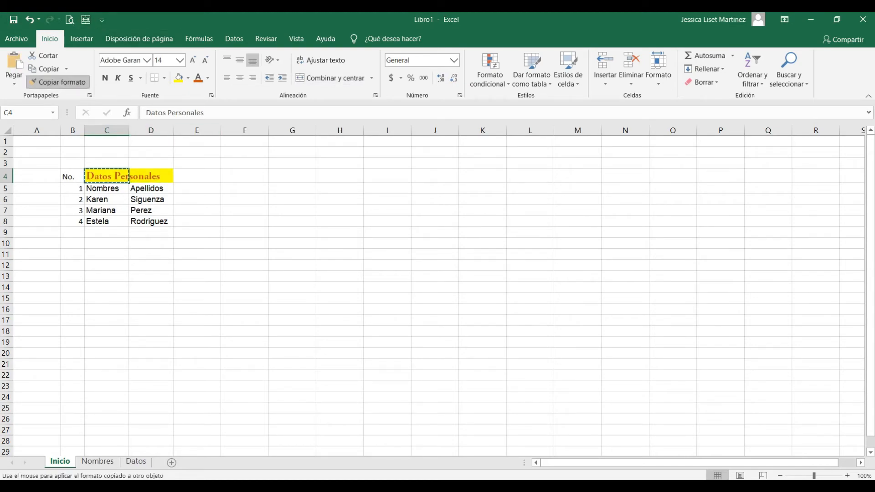
key("Left")
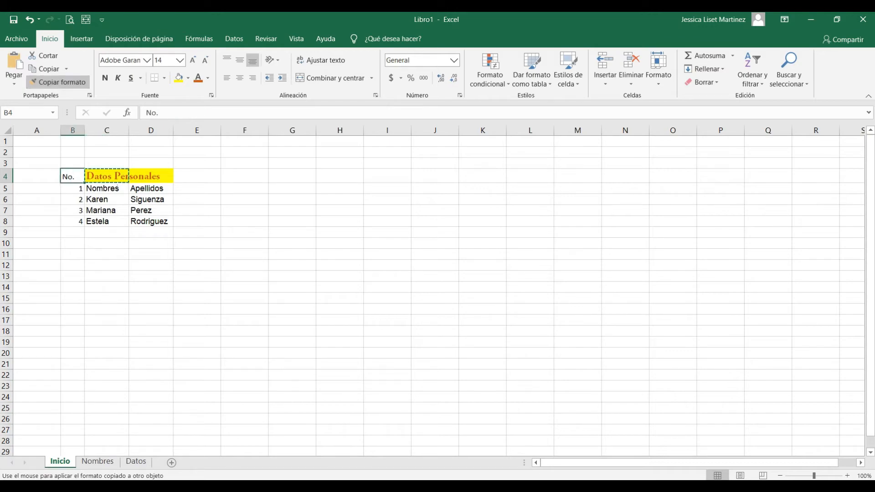
key("Return")
Apply a thick bottom border to the heading cells B4:D4
left_click_drag(106, 176, 150, 175)
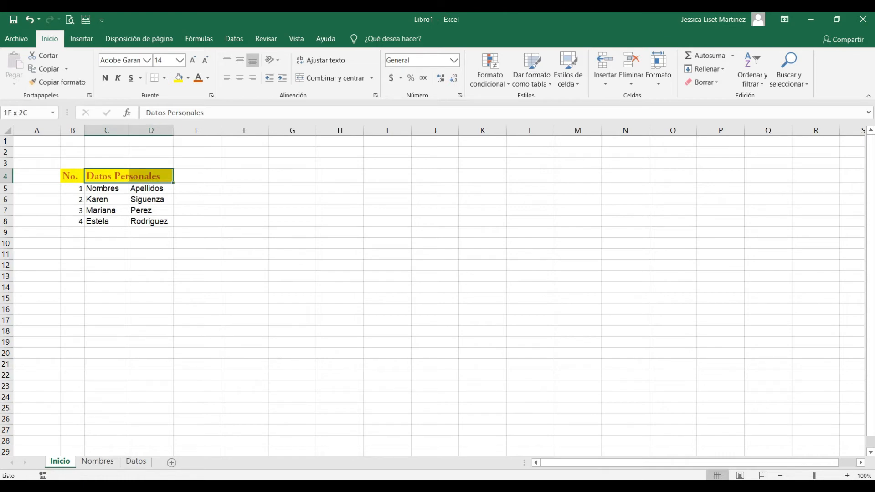
left_click(72, 176)
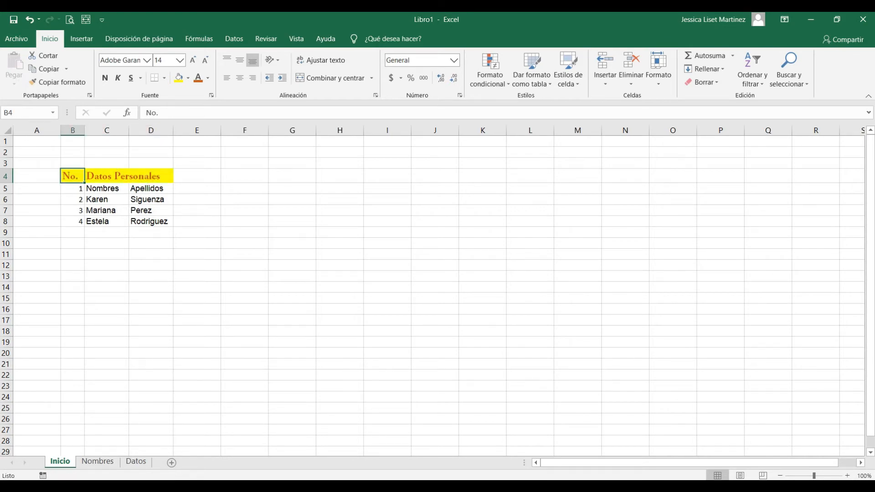
left_click(106, 176)
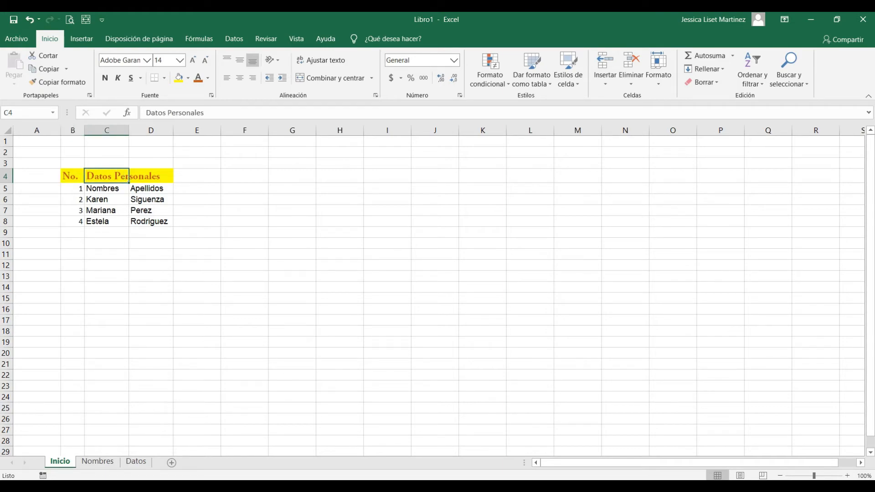
left_click_drag(72, 176, 167, 178)
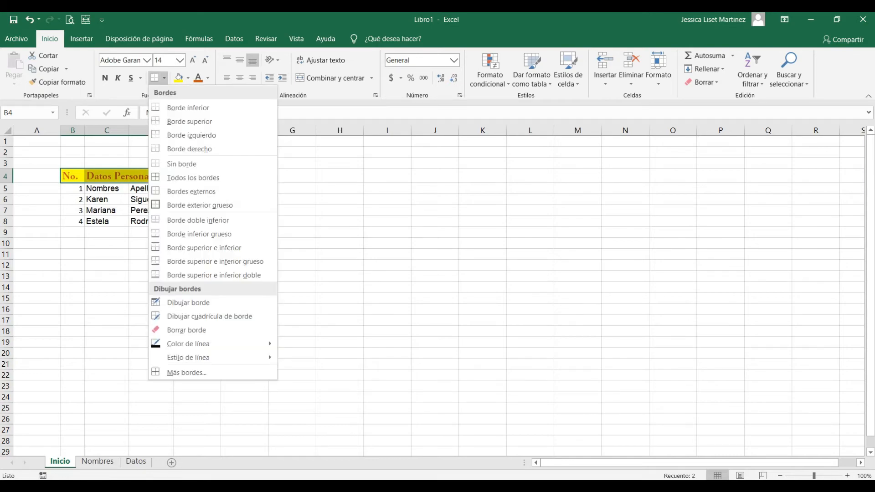
left_click(164, 78)
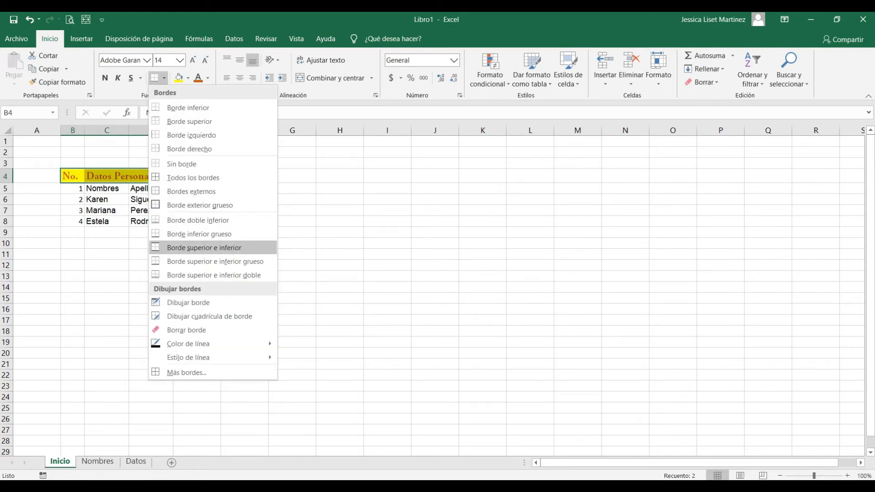
left_click(199, 234)
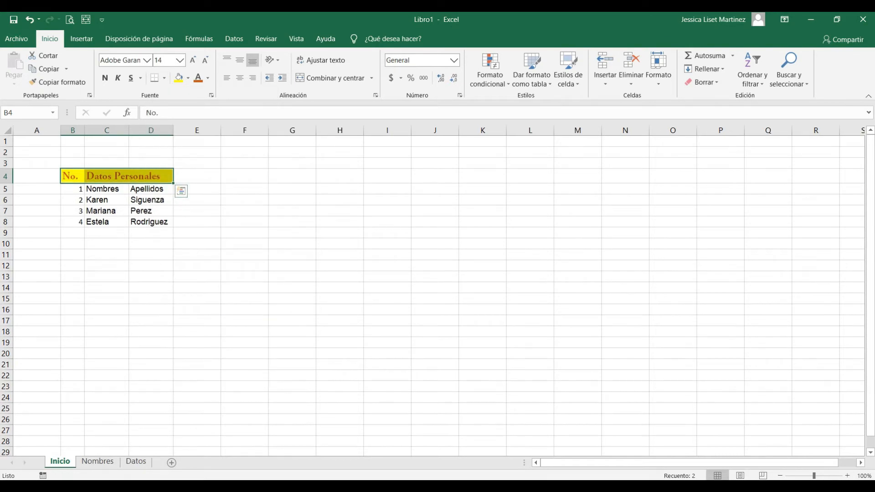
Center the numbers 1 to 4 horizontally in cells B5:B8
left_click_drag(73, 189, 84, 200)
left_click_drag(152, 223, 153, 233)
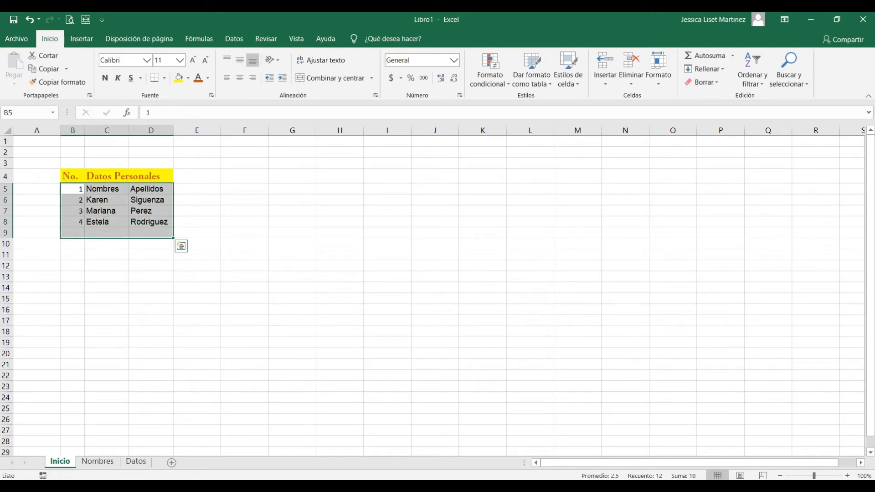
left_click(72, 200)
left_click_drag(72, 189, 73, 222)
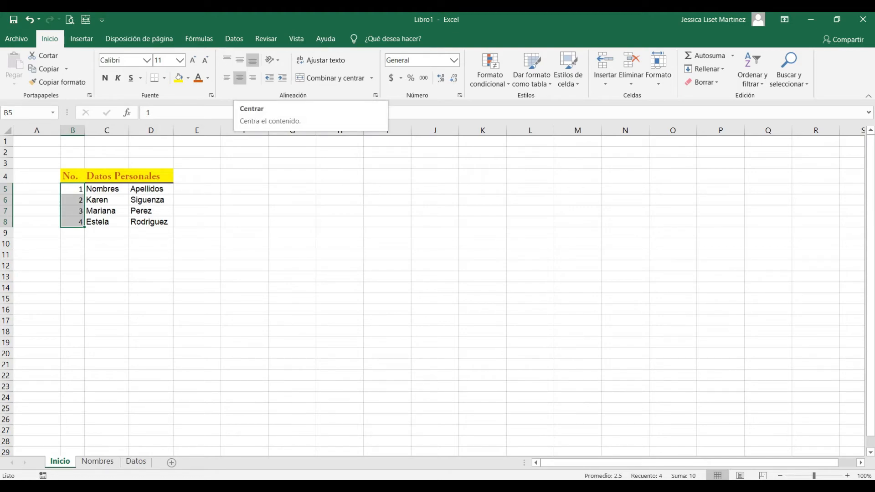
left_click(239, 78)
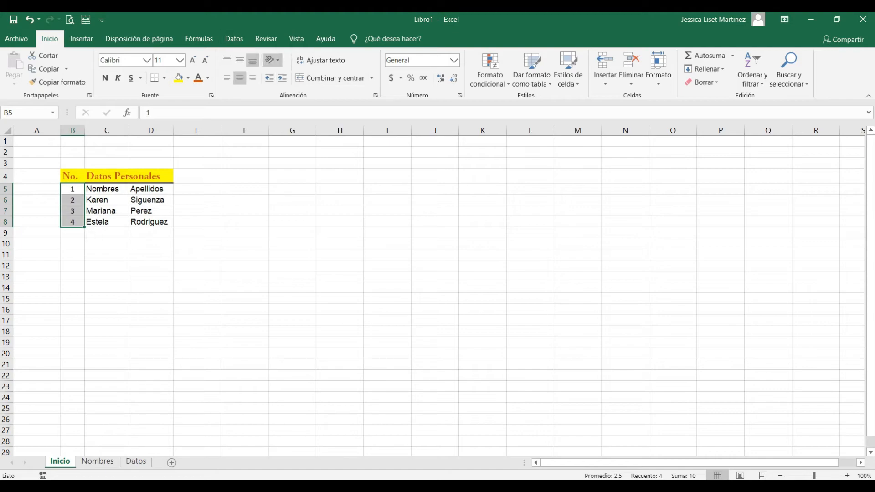
Examine the text orientation options available for the table cells
left_click(273, 60)
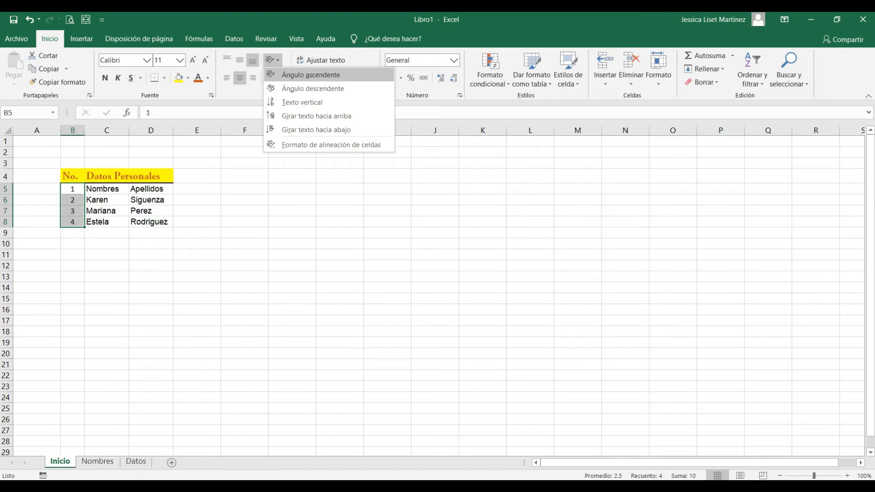
left_click(106, 189)
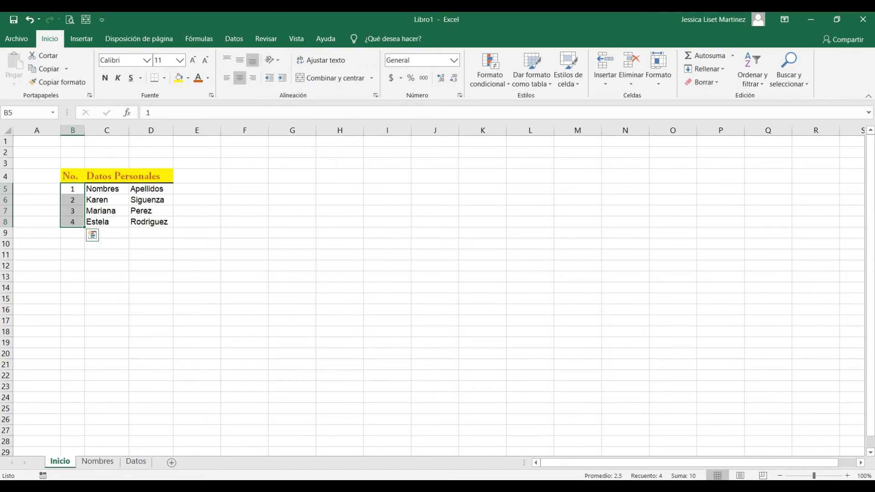
left_click(107, 189)
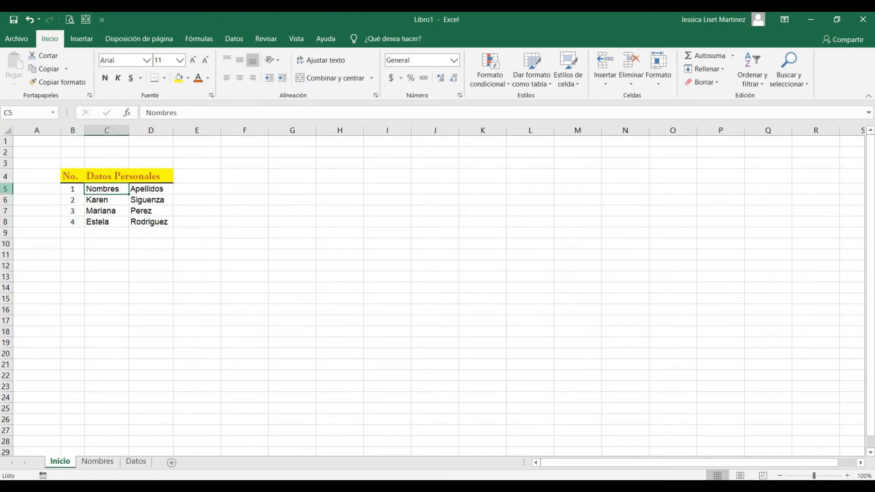
left_click_drag(5, 189, 6, 225)
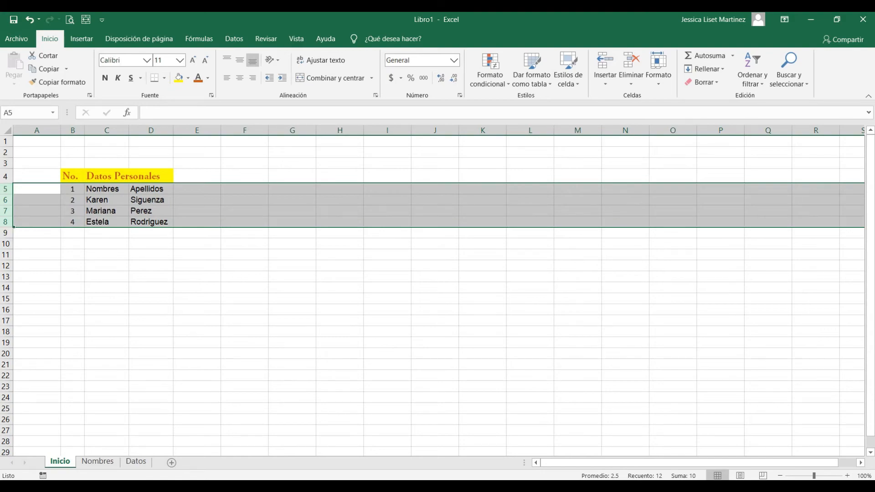
left_click(106, 189)
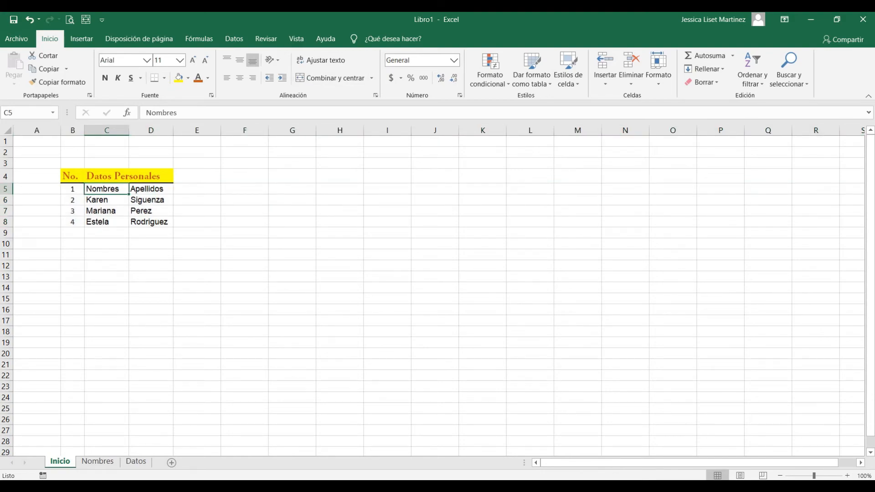
left_click(273, 60)
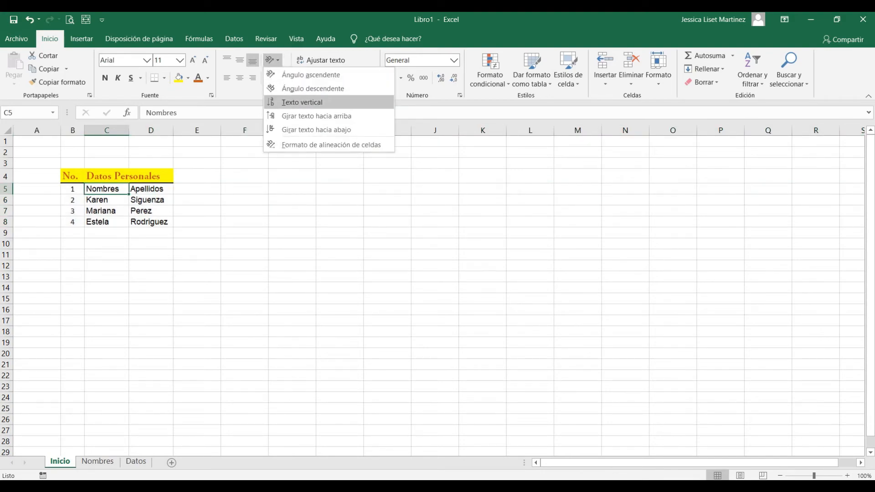
left_click(80, 188)
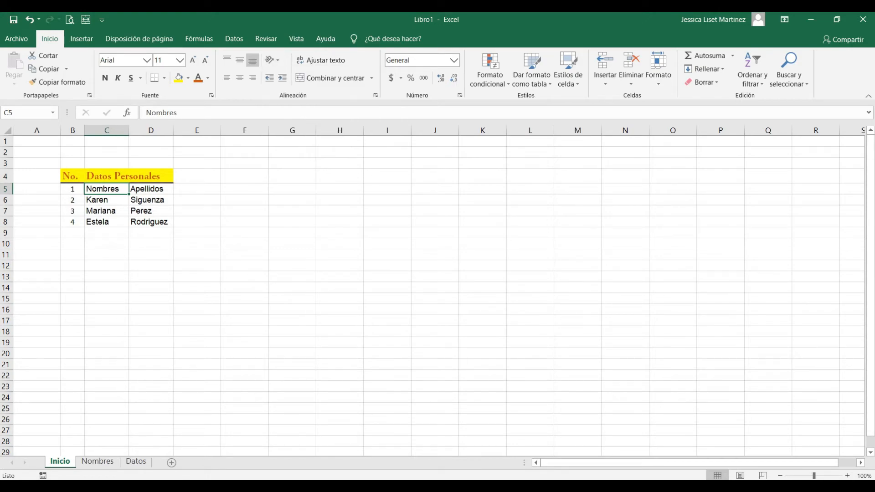
left_click(79, 189)
left_click_drag(105, 188, 150, 222)
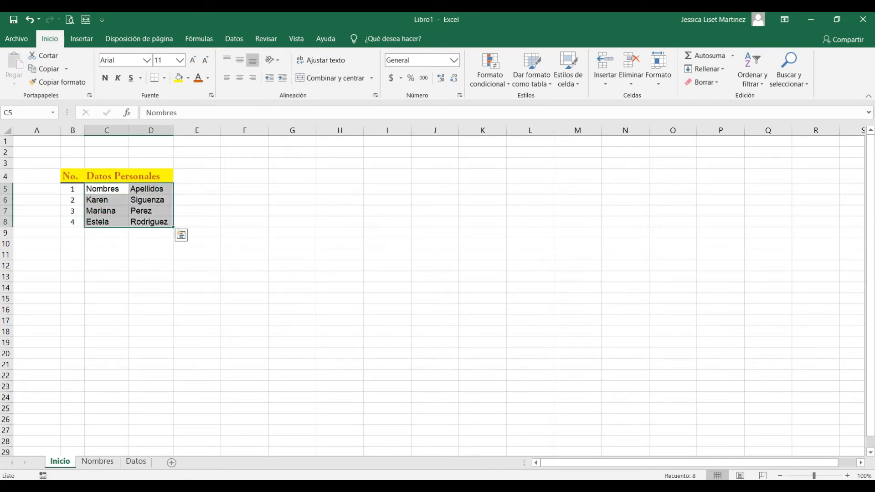
left_click(151, 211)
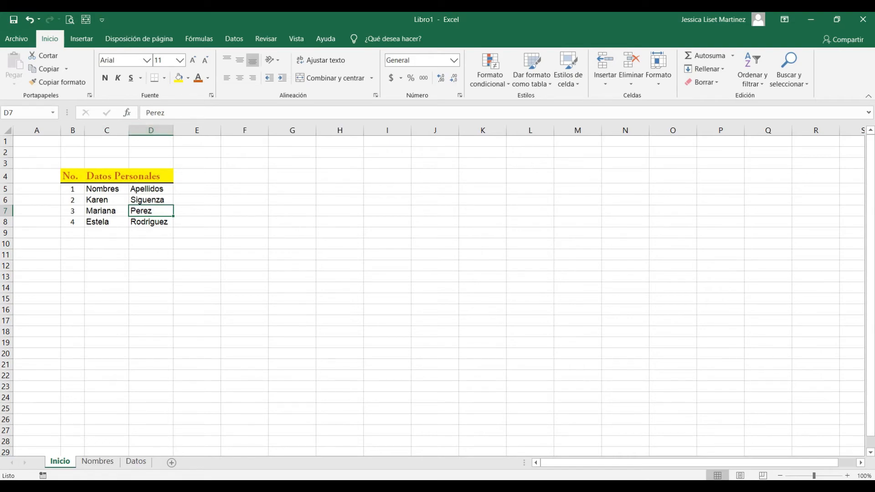
Set the height of rows 5 to 8 to 16
left_click_drag(5, 189, 6, 223)
right_click(6, 222)
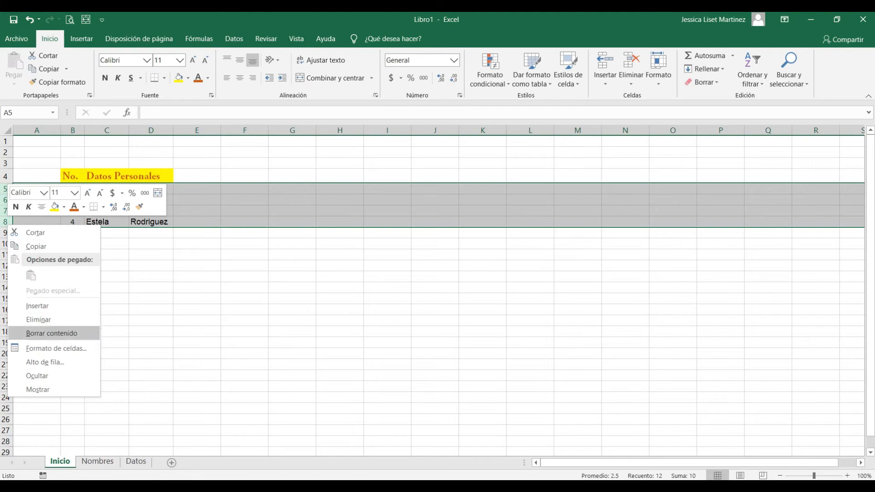
left_click(45, 361)
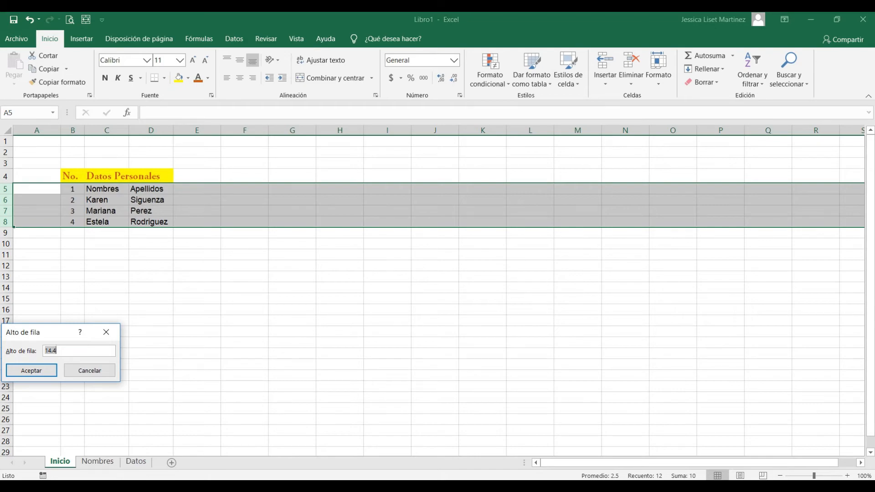
type("16")
key("Return")
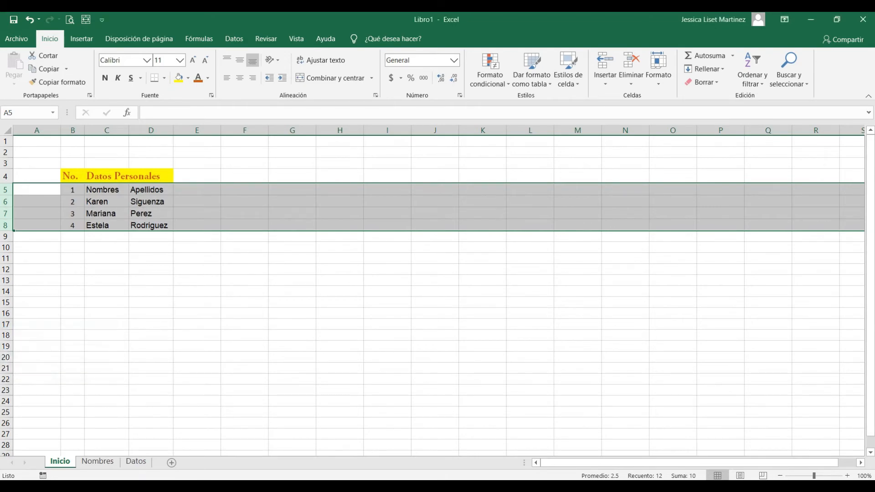
left_click(197, 368)
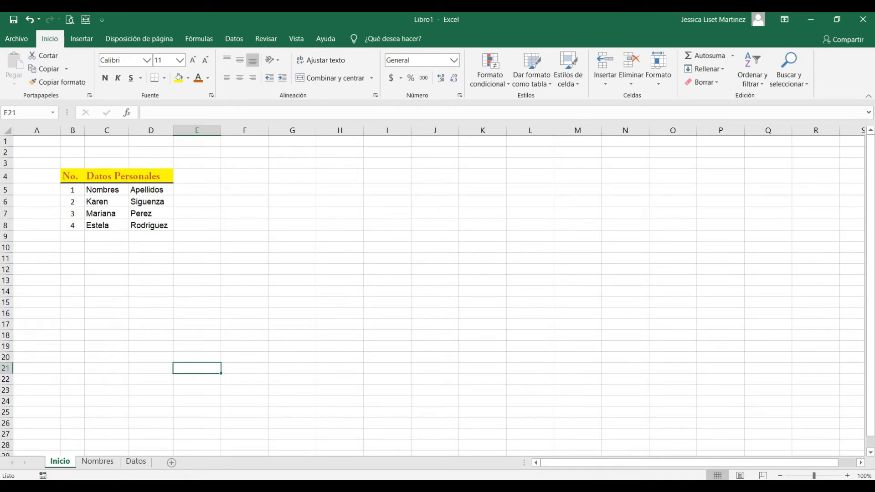
Apply all borders to the table cells B5:D8
left_click_drag(72, 190, 153, 227)
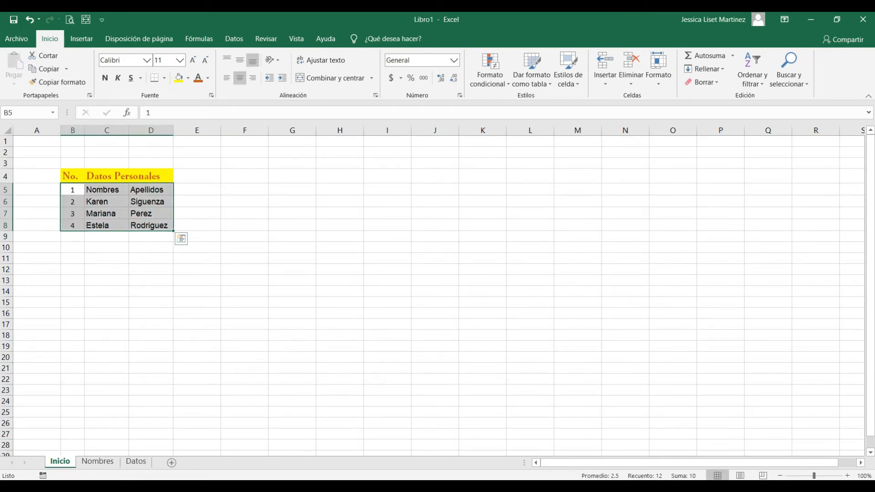
left_click(72, 189)
left_click_drag(72, 190, 151, 226)
left_click(164, 78)
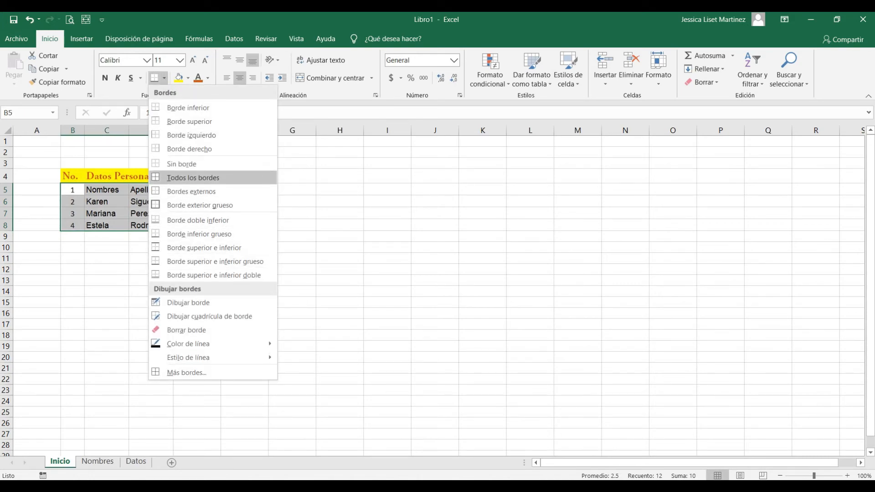
left_click(193, 177)
left_click(106, 189)
Reapply a thick bottom border to the yellow heading cells B4:D4
left_click_drag(72, 176, 151, 177)
left_click(164, 78)
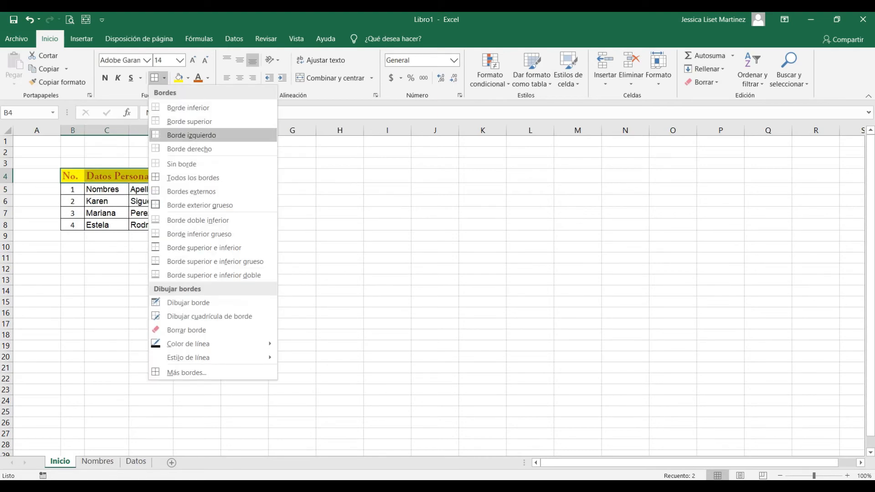
left_click(193, 234)
left_click(107, 214)
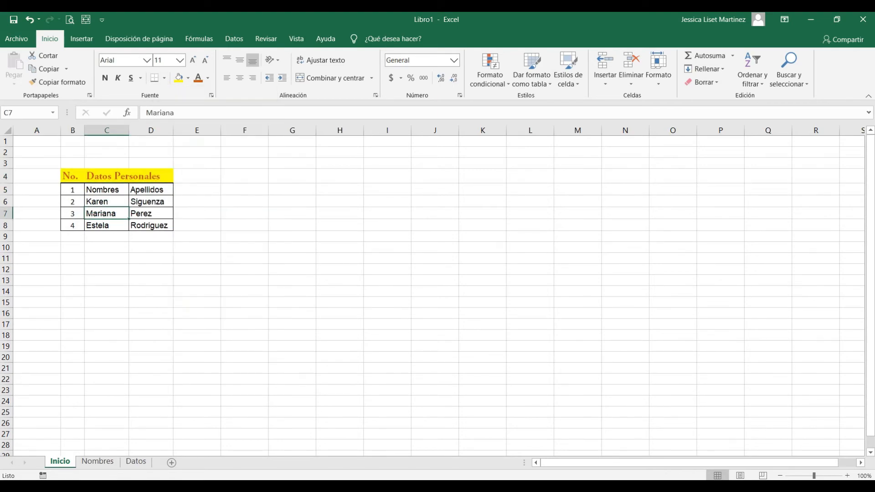
left_click(107, 190)
left_click_drag(73, 176, 153, 176)
left_click(151, 225)
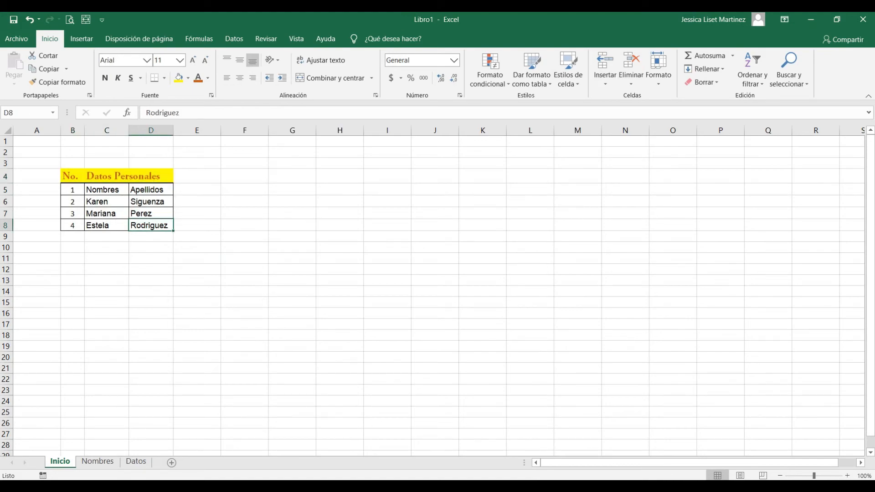
Apply the Text number format to the Nombres cell C5
left_click(107, 189)
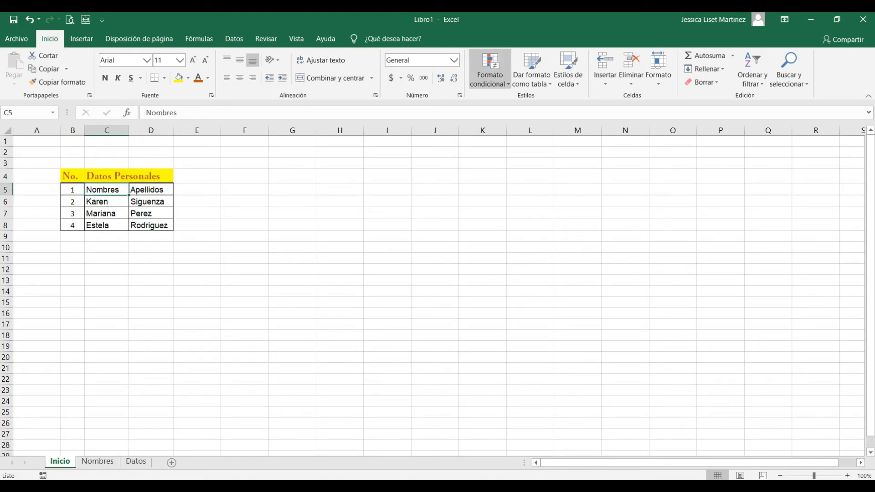
left_click(454, 61)
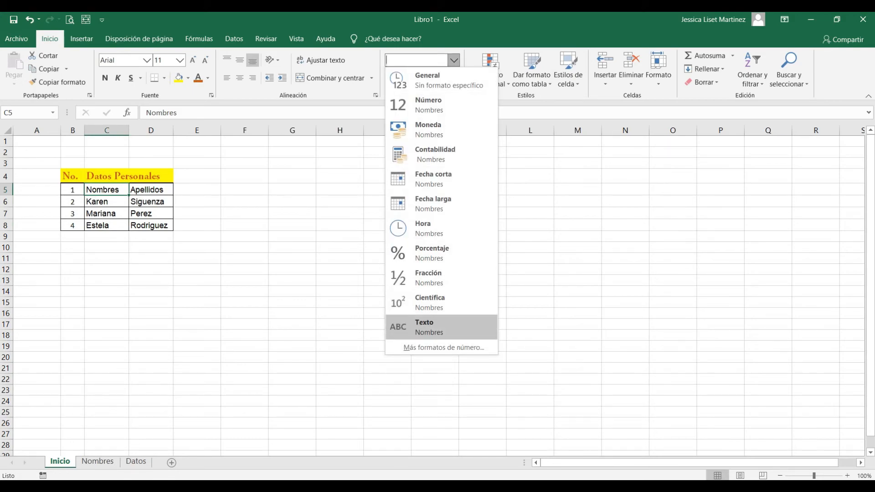
left_click(428, 326)
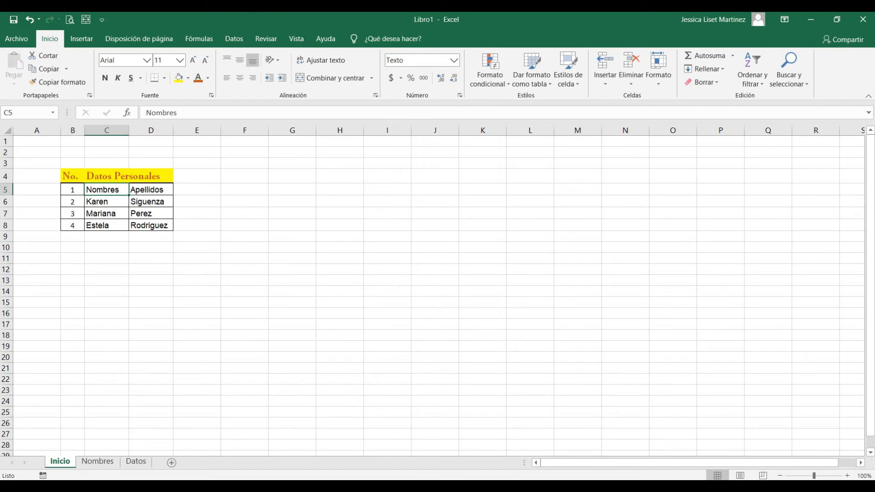
left_click(107, 201)
Increase the font size of the Nombres cell C5 to 12 and copy its formatting to C6:C8
left_click(107, 189)
left_click(192, 60)
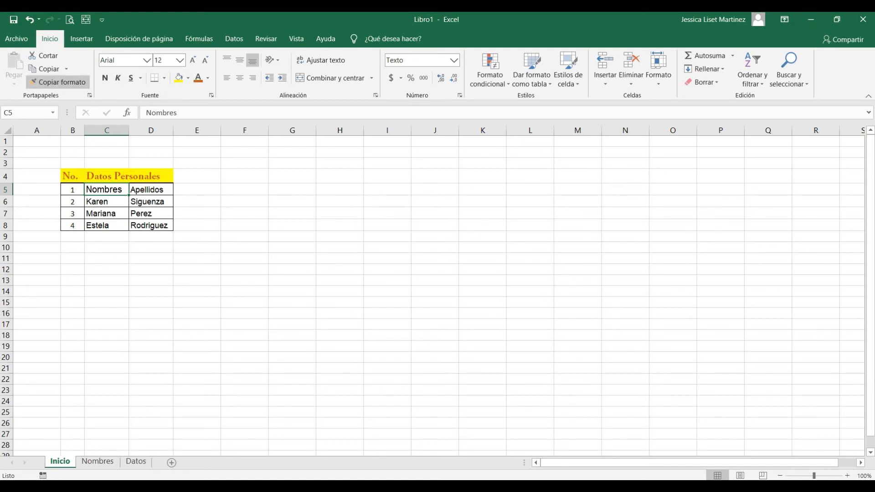
left_click(57, 82)
left_click_drag(105, 202, 105, 226)
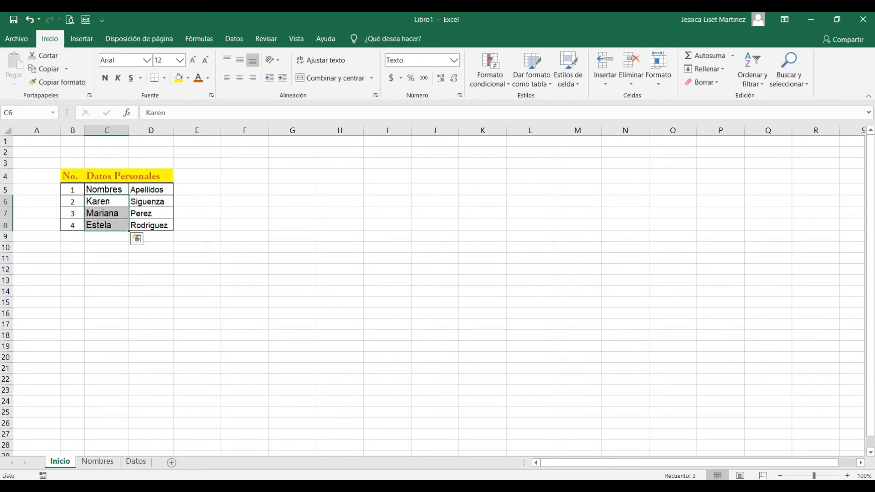
Copy the formatting of C6:C8 to the Apellidos column cells D5:D8
left_click(66, 69)
left_click(139, 39)
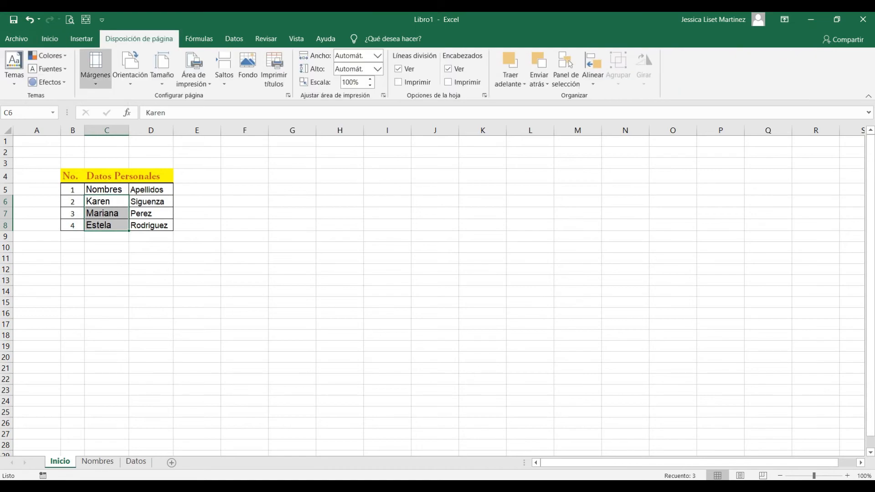
left_click(49, 39)
left_click(57, 82)
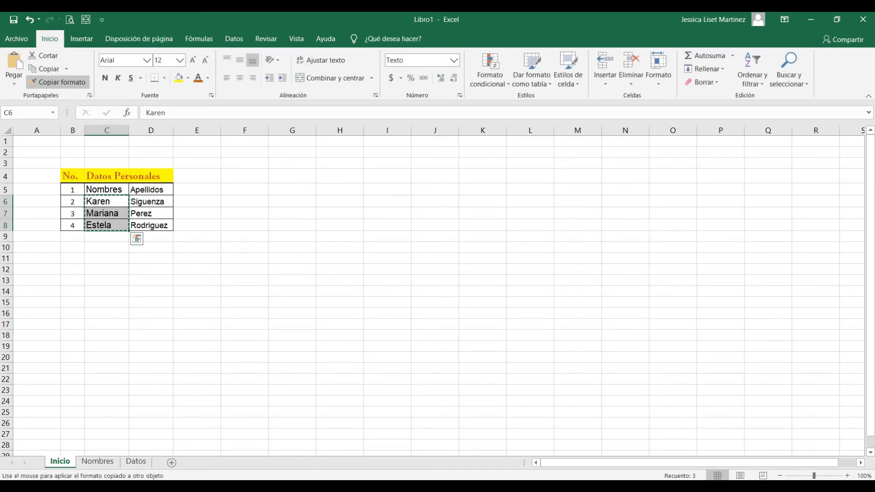
left_click_drag(150, 190, 151, 225)
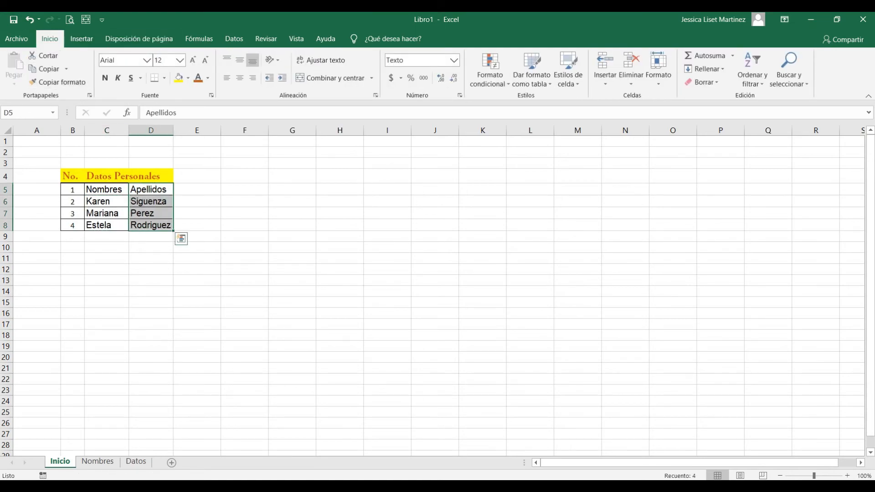
left_click(151, 201)
Copy the formatting of C6 to B6, and from there to all the number cells B5:B8
left_click(72, 190)
left_click_drag(72, 190, 73, 225)
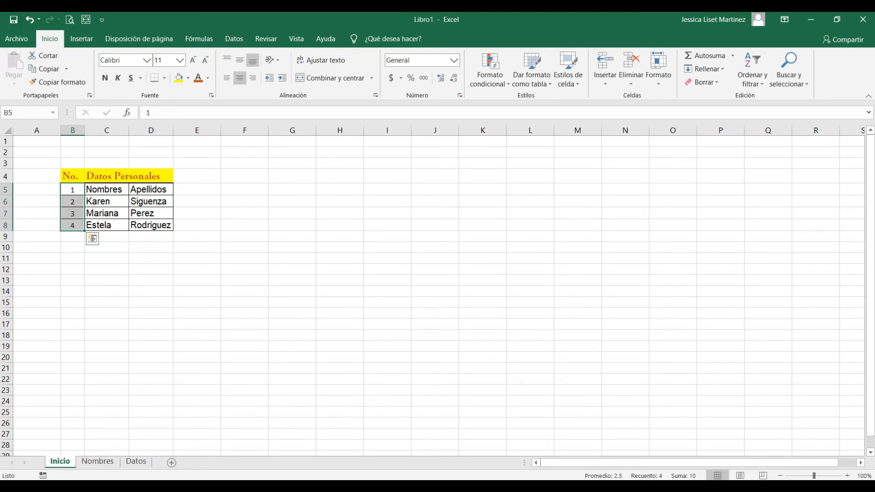
left_click(107, 189)
left_click(107, 201)
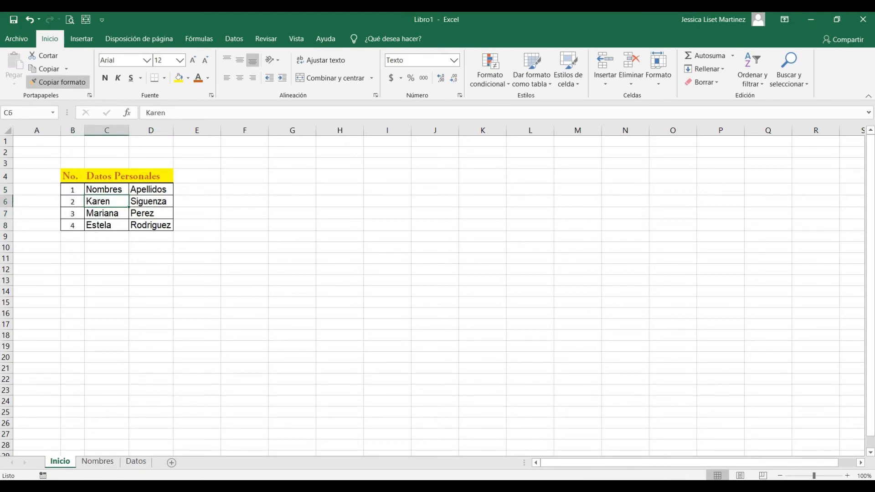
left_click(57, 82)
left_click(72, 202)
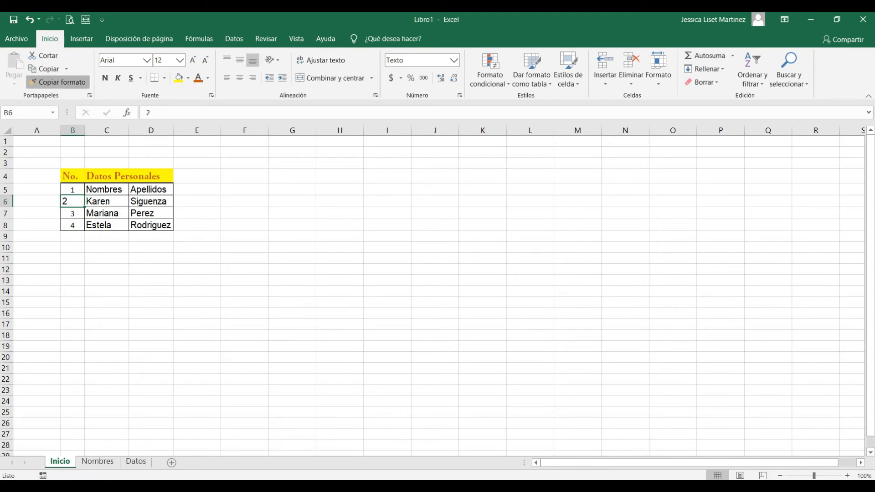
left_click(57, 82)
left_click_drag(72, 190, 73, 225)
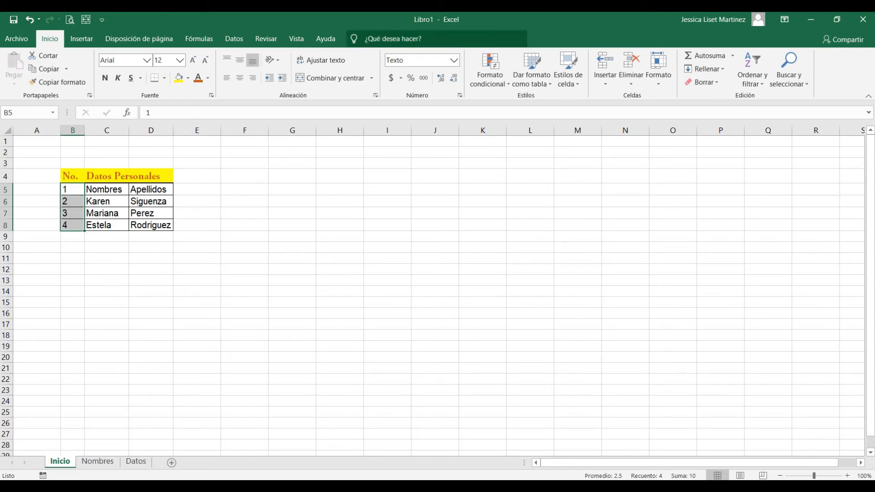
Apply the Number format to cells B5:B8 and reduce it to zero decimal places
left_click(454, 61)
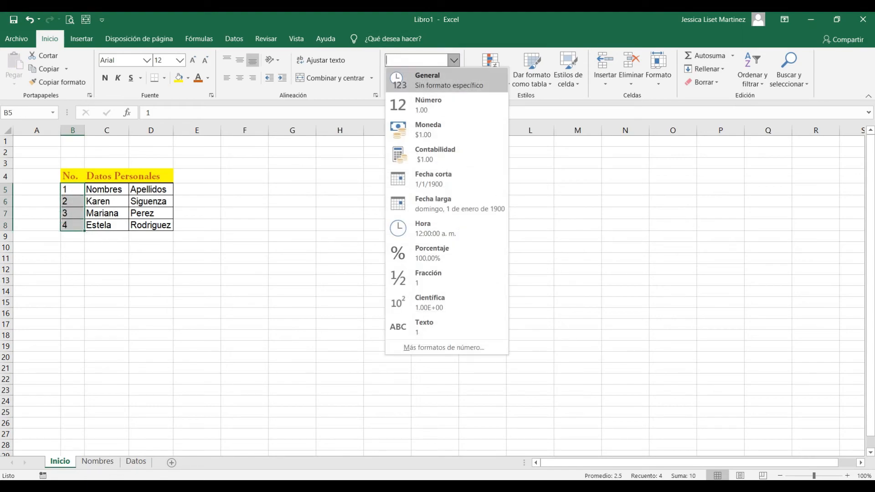
left_click(428, 104)
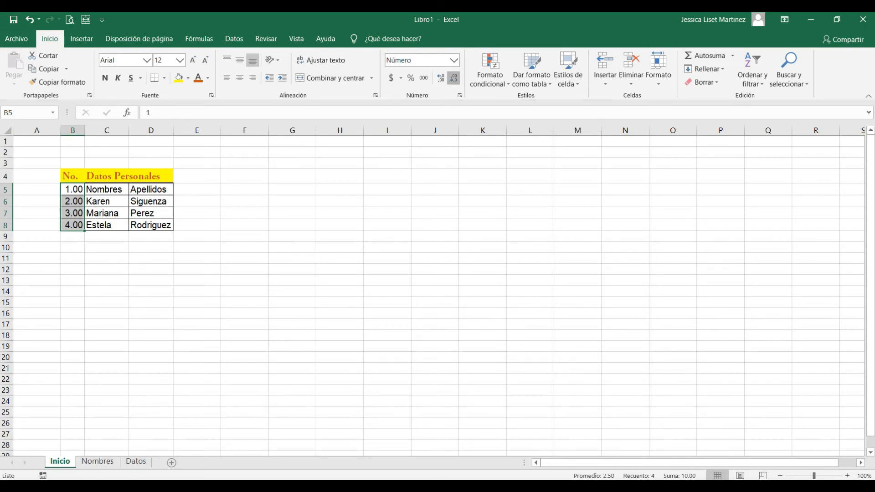
left_click(454, 78)
left_click(453, 78)
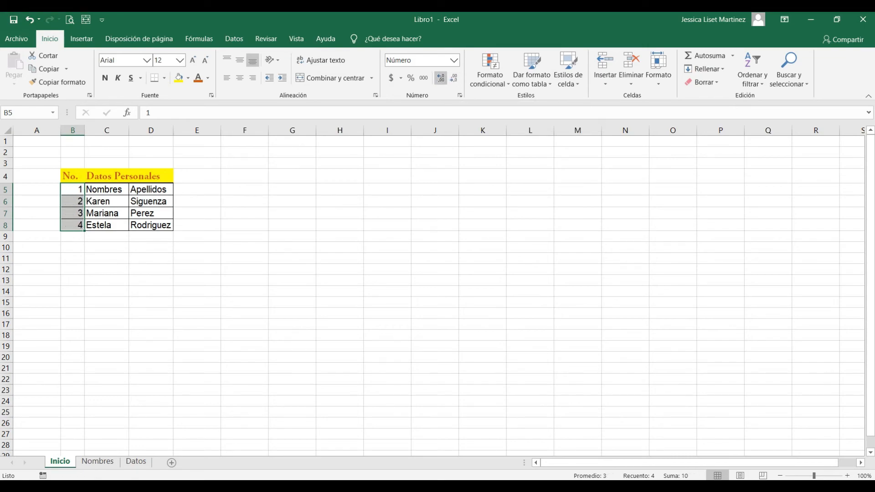
Increase the decimal places of the numbers in B5:B8 to three
left_click(440, 78)
left_click(440, 78)
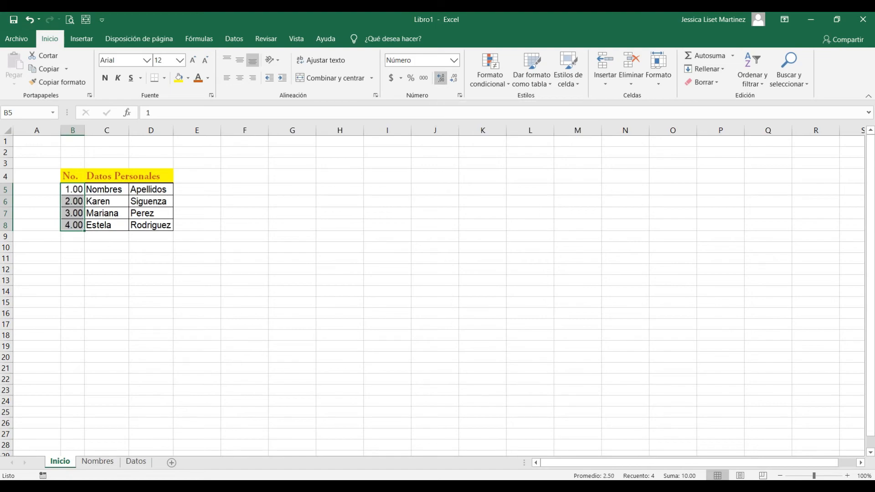
left_click(440, 78)
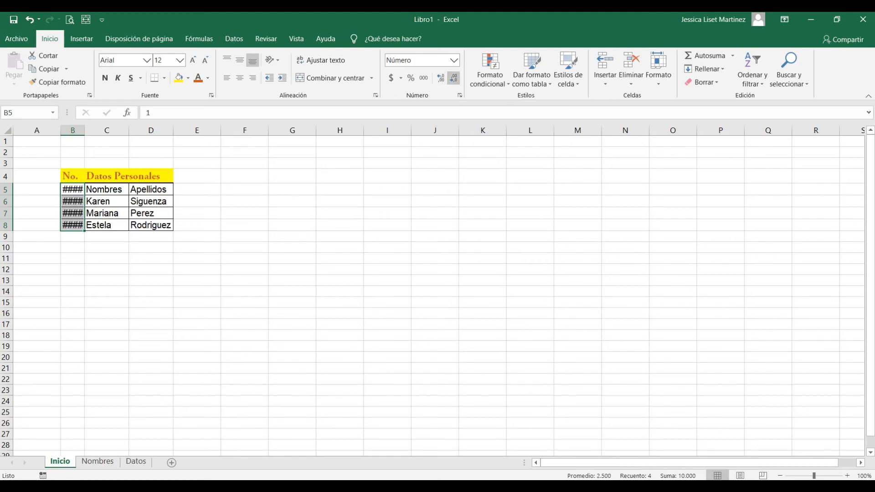
Reduce the numbers in B5:B8 to zero decimal places and center them horizontally
left_click(453, 78)
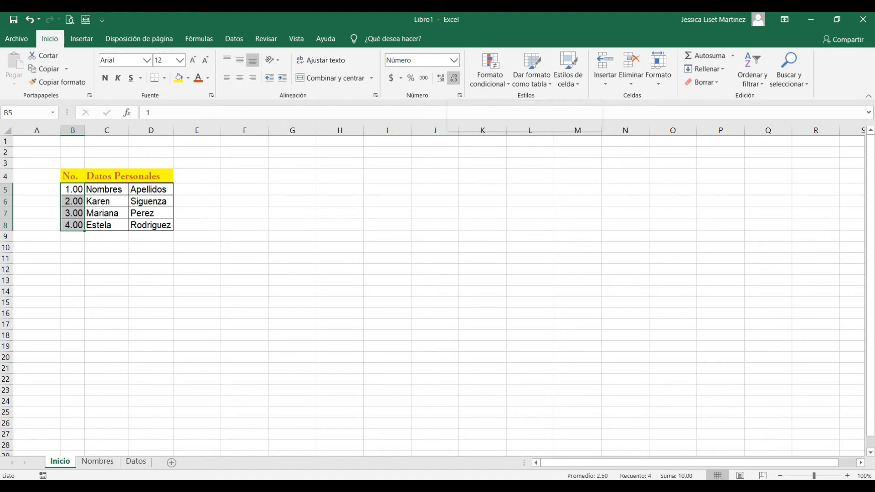
left_click(454, 77)
left_click(453, 77)
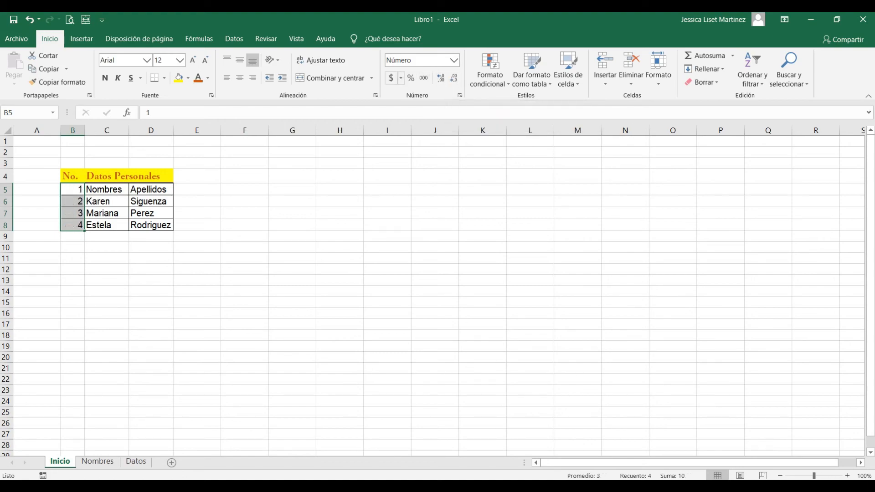
left_click(239, 77)
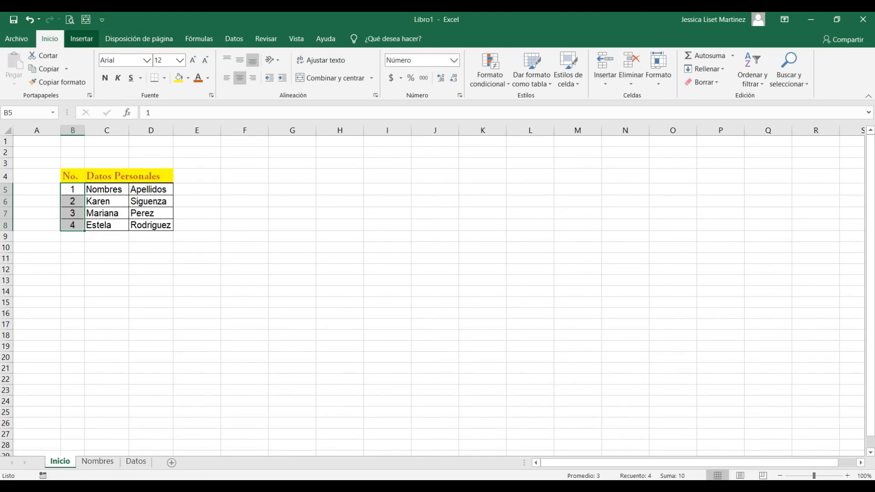
Convert the range B5:B8 into a table, leaving the headers option off
left_click(82, 39)
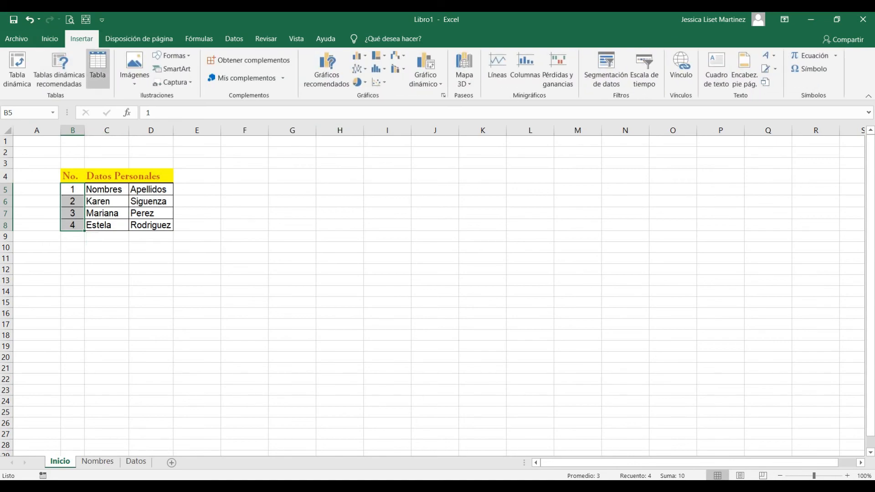
left_click(98, 68)
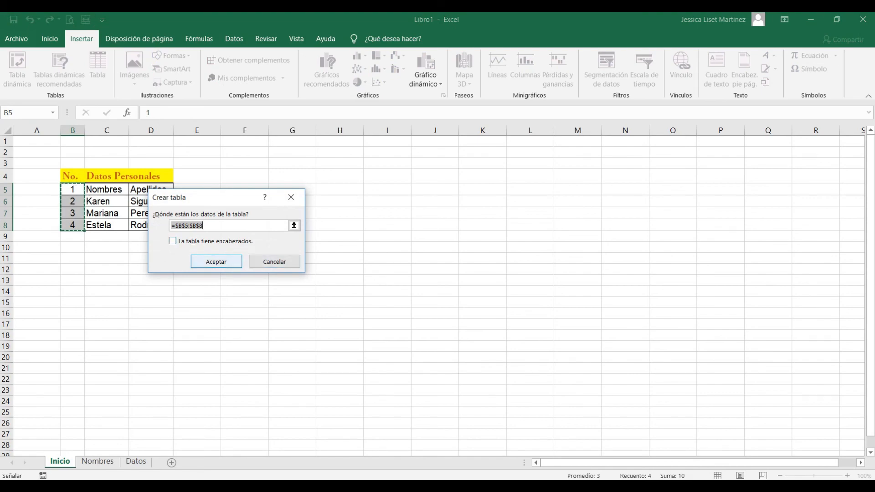
key("Return")
left_click(88, 213)
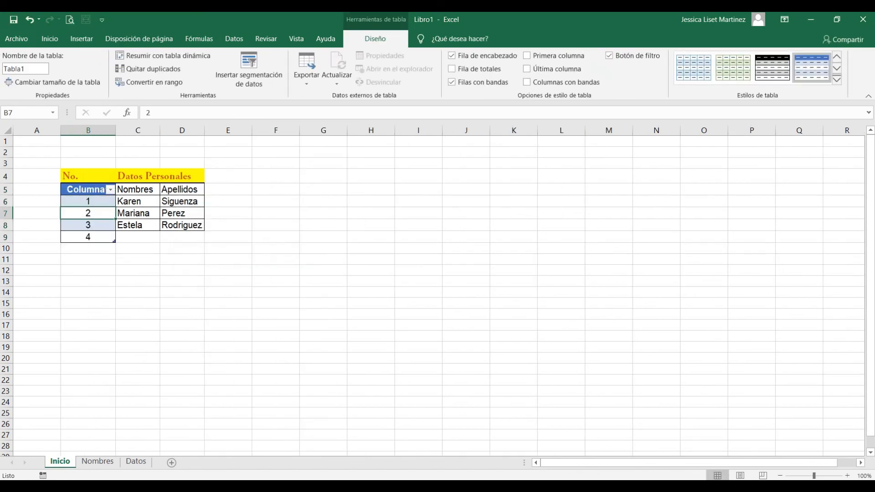
Check the filter control in the new table's header, and undo the table creation
left_click(110, 189)
left_click(80, 423)
left_click(111, 190)
left_click(111, 190)
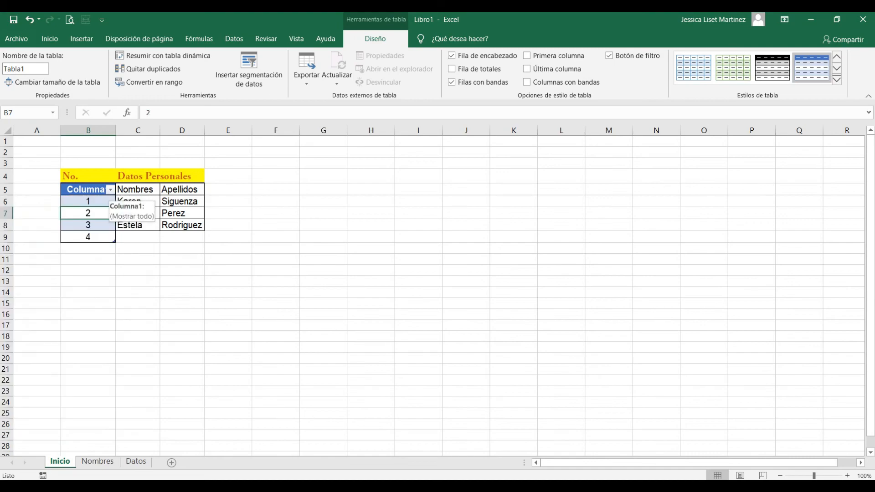
left_click(110, 190)
left_click(110, 189)
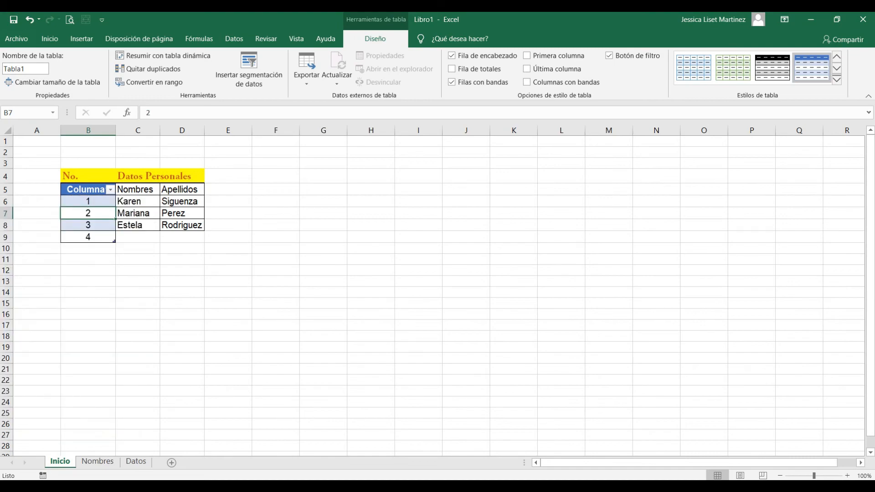
left_click(110, 190)
left_click(110, 189)
left_click_drag(137, 190, 182, 237)
left_click(88, 201)
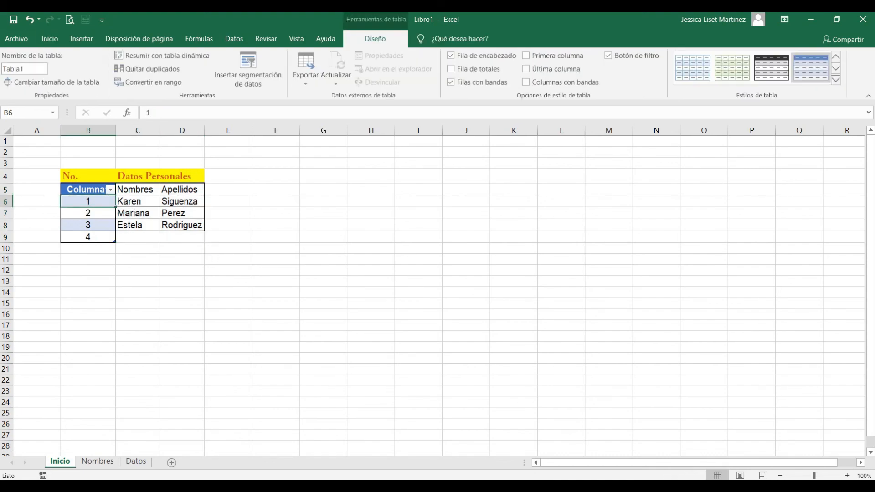
key("ctrl+z")
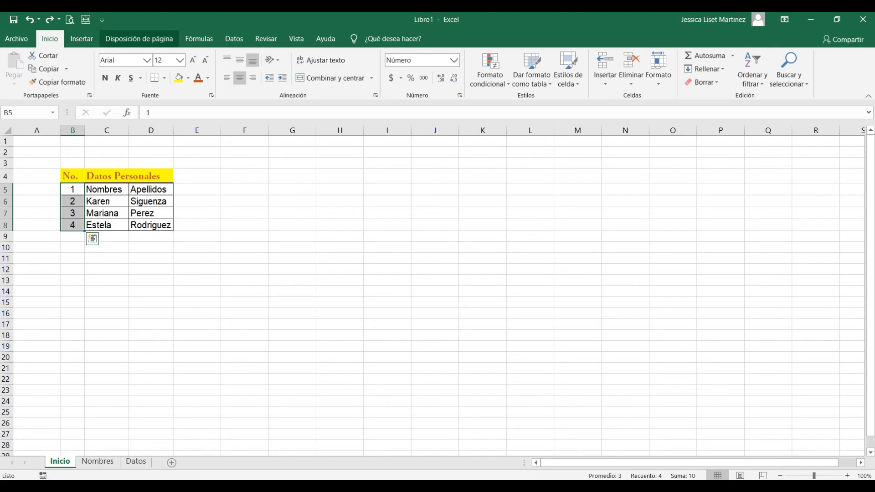
Set the page orientation to Vertical and switch the worksheet to Page Layout view
left_click(139, 39)
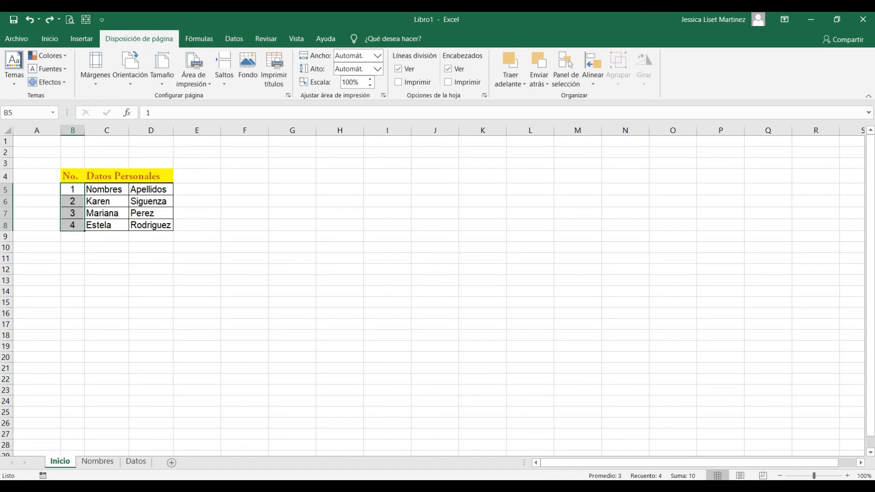
left_click(129, 68)
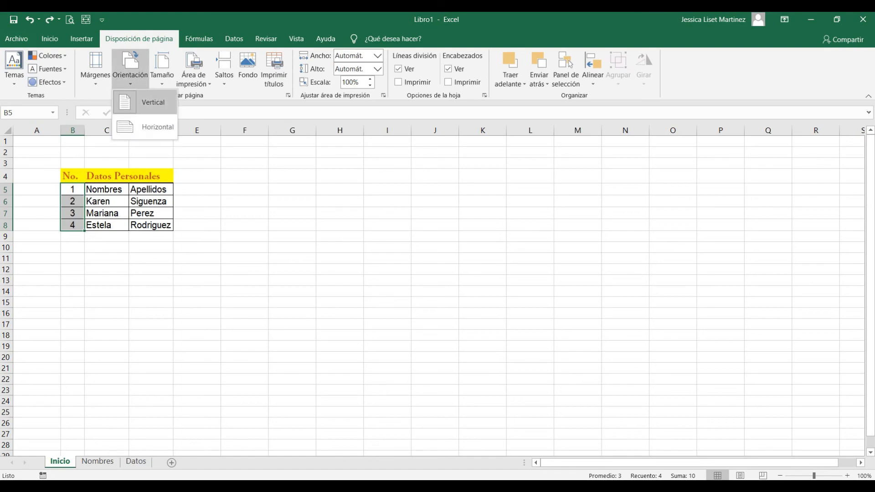
left_click(145, 102)
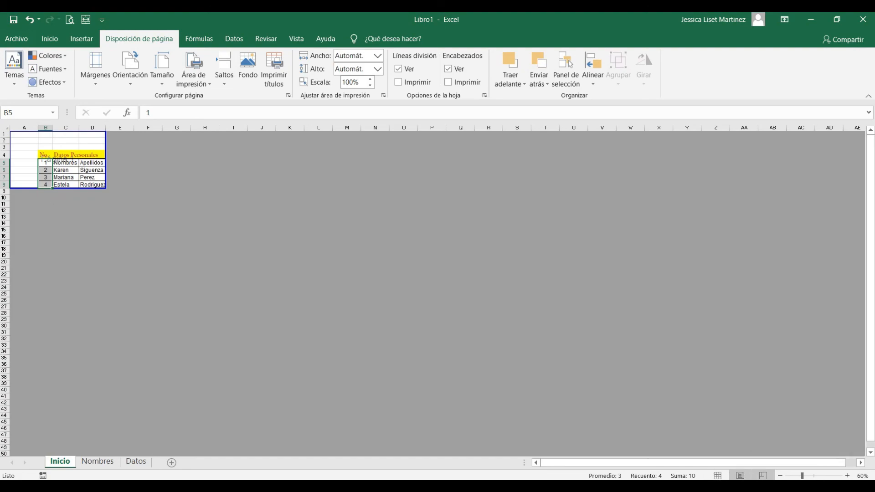
left_click(740, 476)
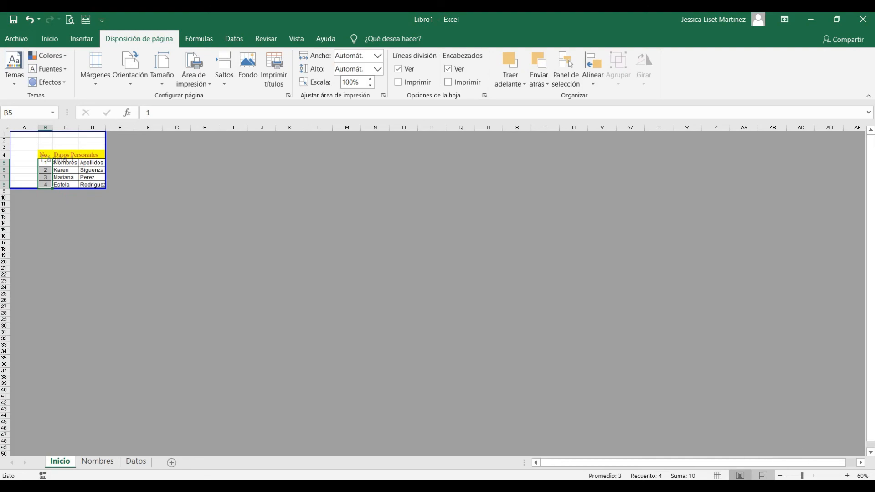